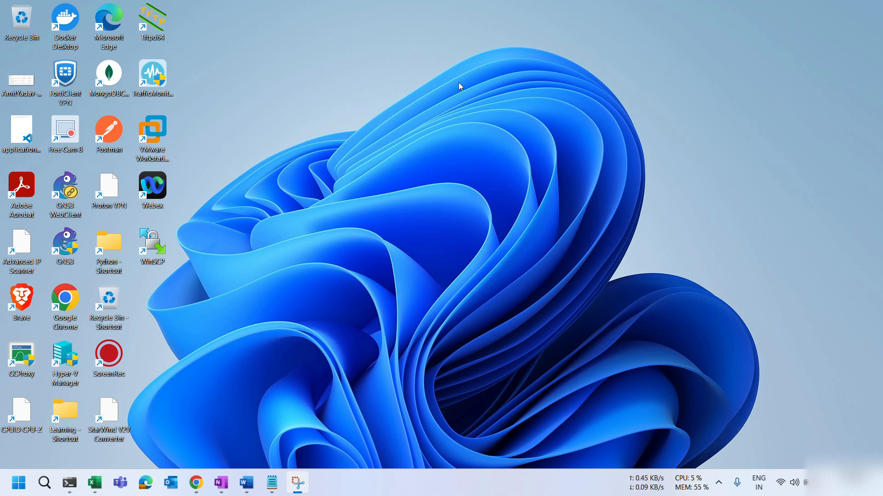
- Open the Azure portal at portal.azure.com in Google Chrome
left_click(197, 483)
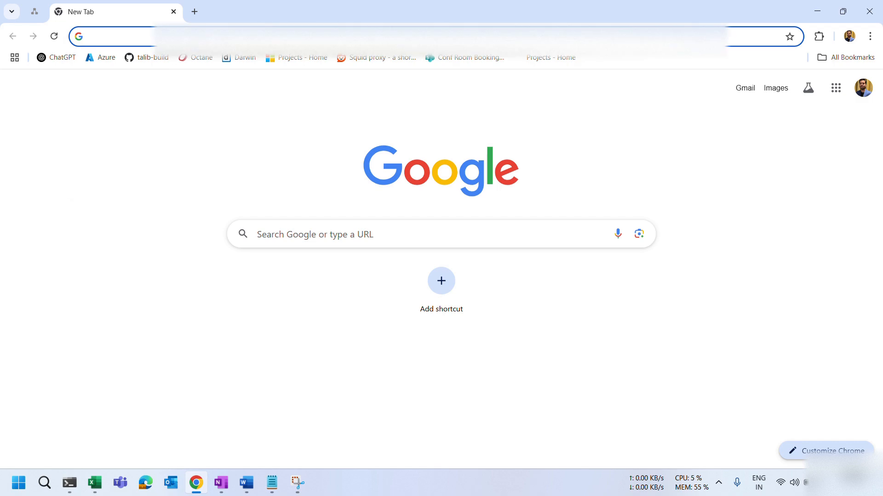
type("portal.azure.com")
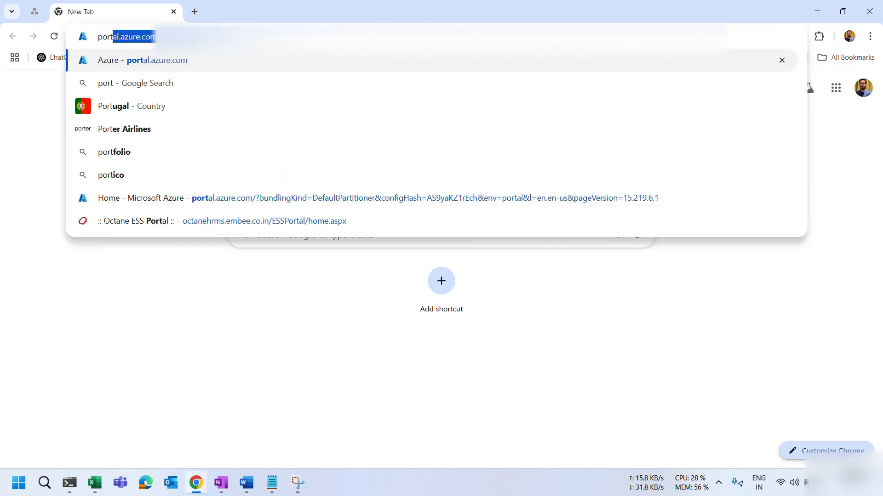
key("Return")
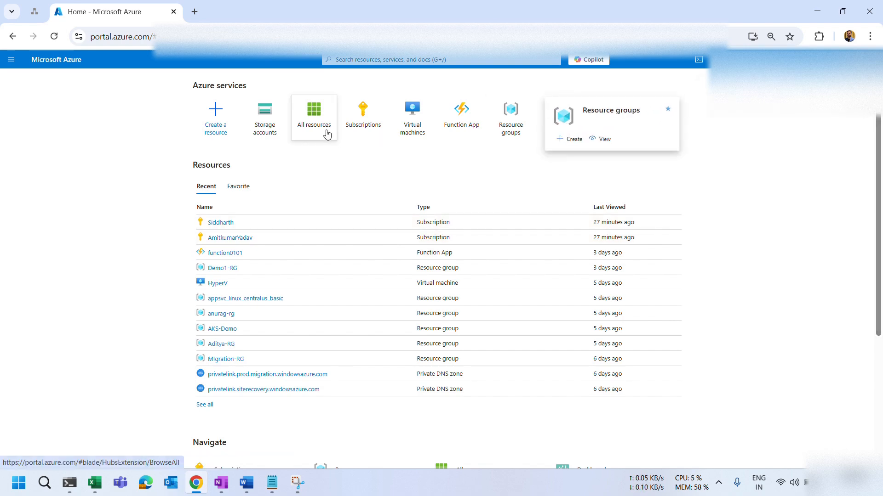
- Search the portal for the Storage accounts service and start creating a new storage account
left_click(358, 60)
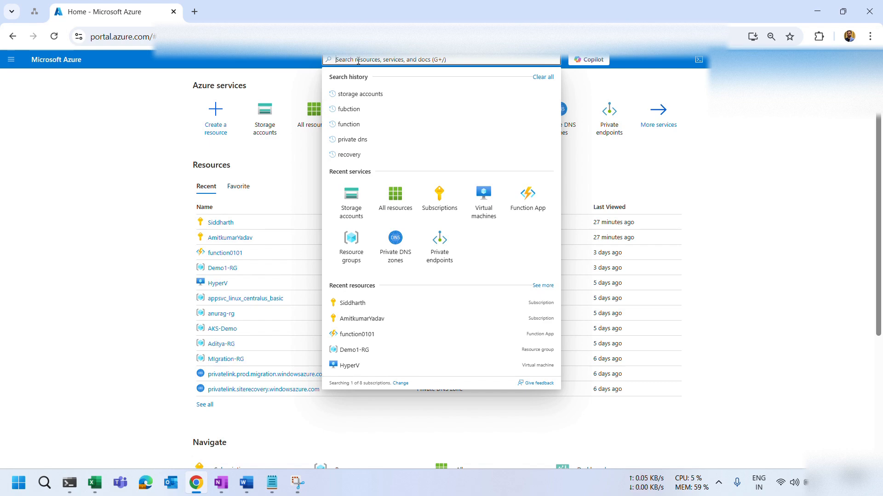
type("s")
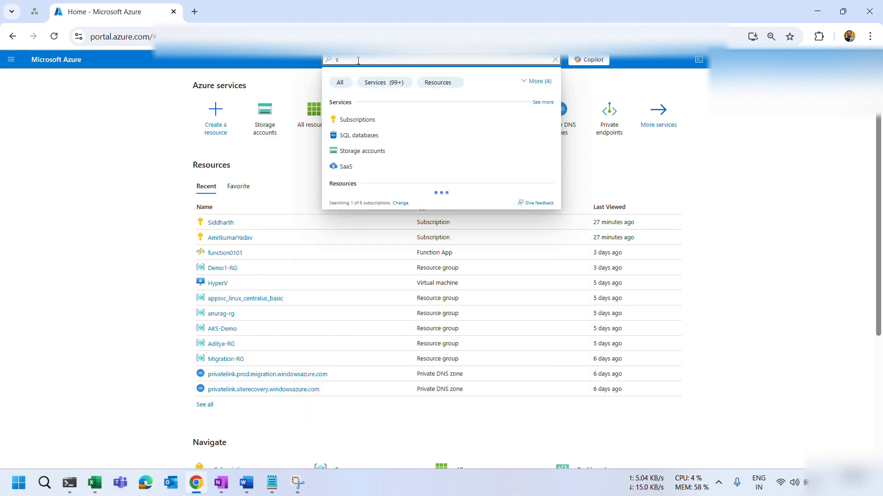
type("torage a")
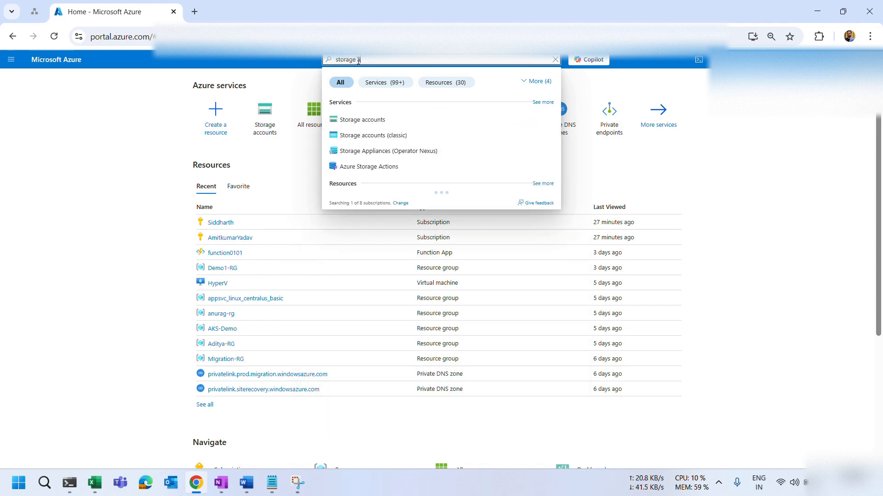
type("ccount")
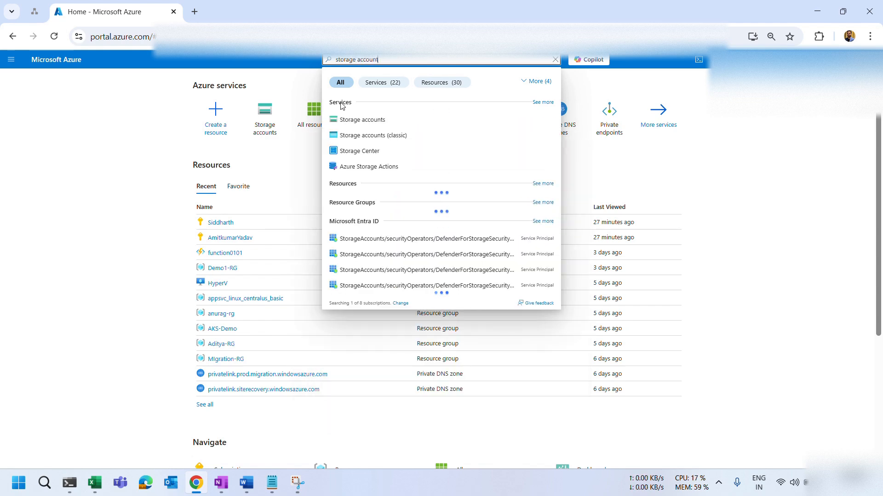
left_click(368, 121)
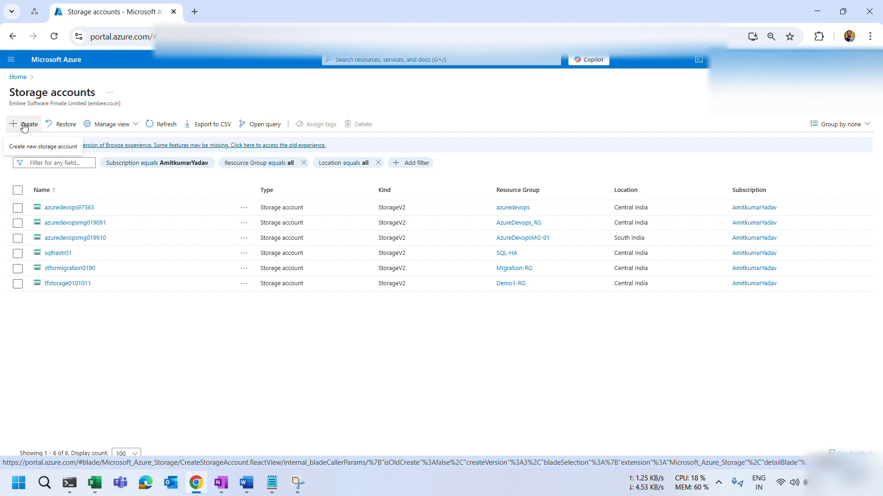
left_click(24, 125)
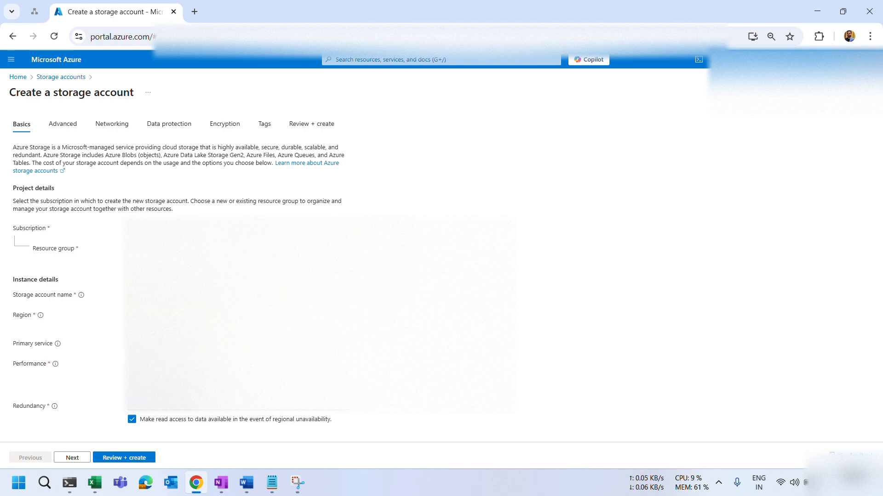
- Assign the new storage account to the existing resource group Demo1-RG
left_click(238, 248)
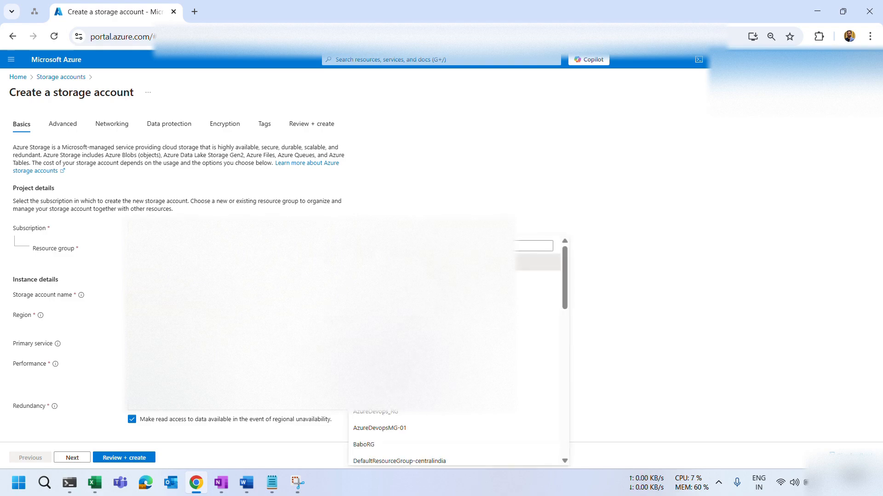
left_click(142, 261)
left_click(295, 248)
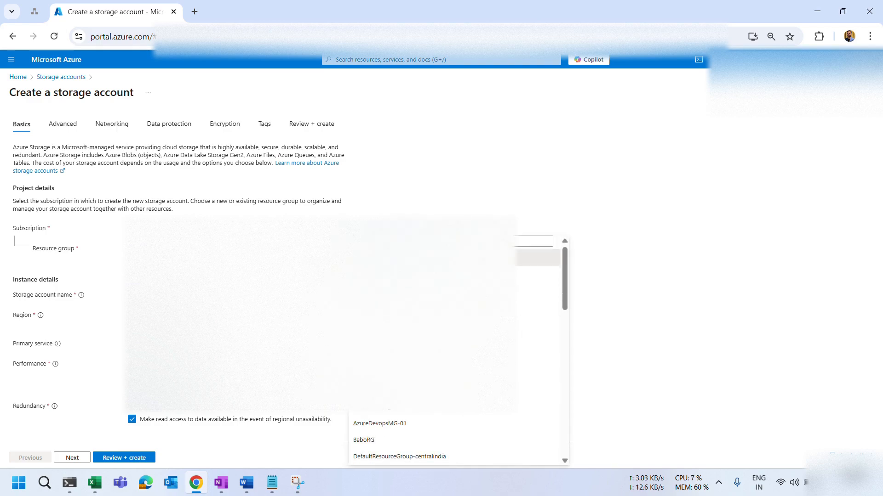
left_click(450, 241)
type("de")
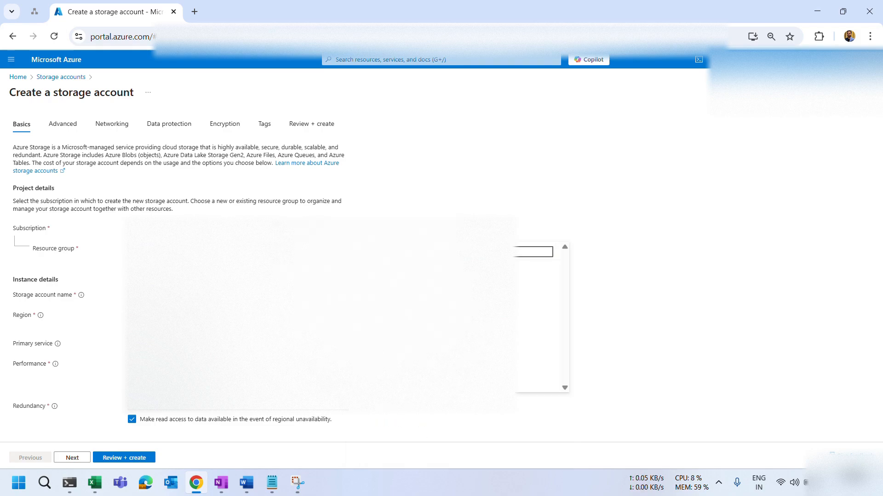
left_click(432, 319)
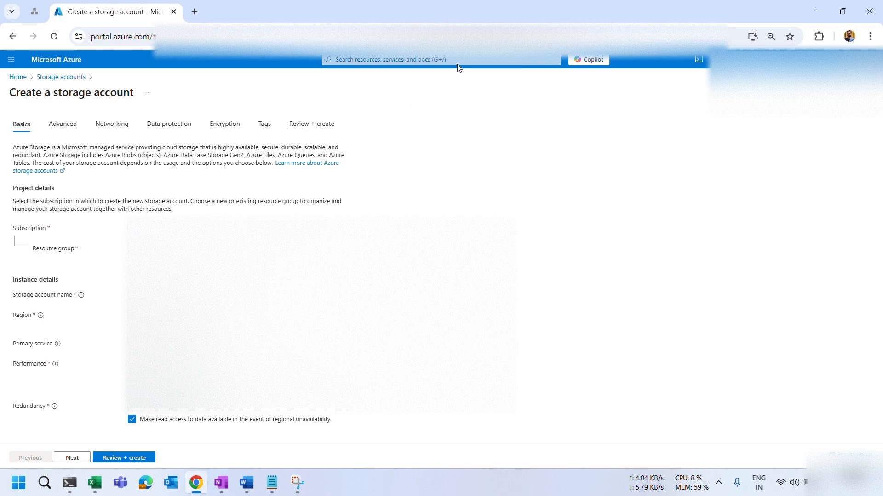
- Name the storage account demostorage0101
left_click(237, 295)
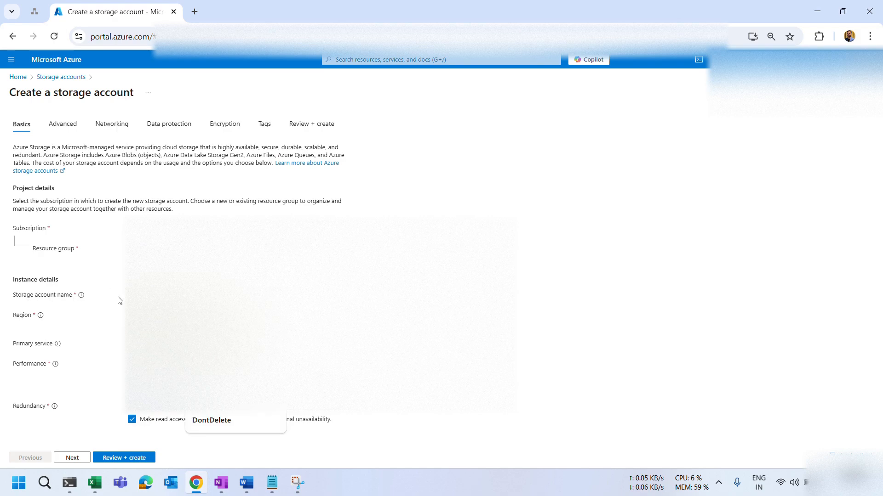
type("str")
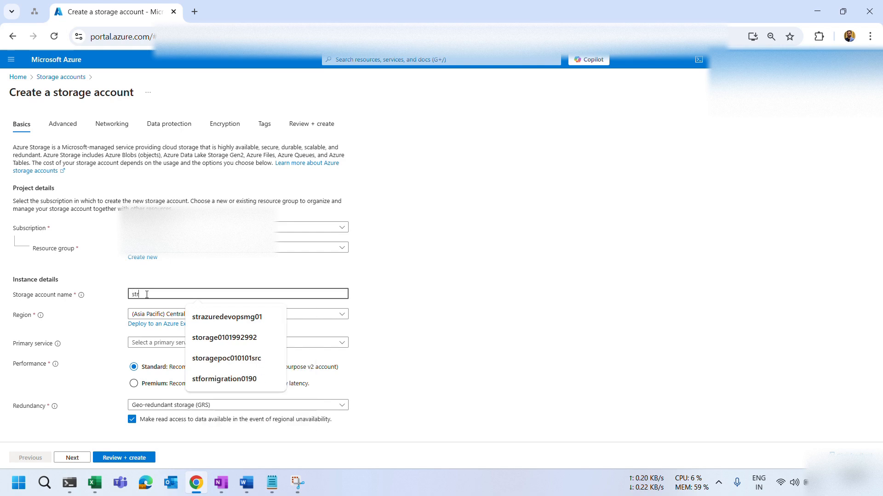
key("BackSpace")
key("BackSpace")
key("BackSpace")
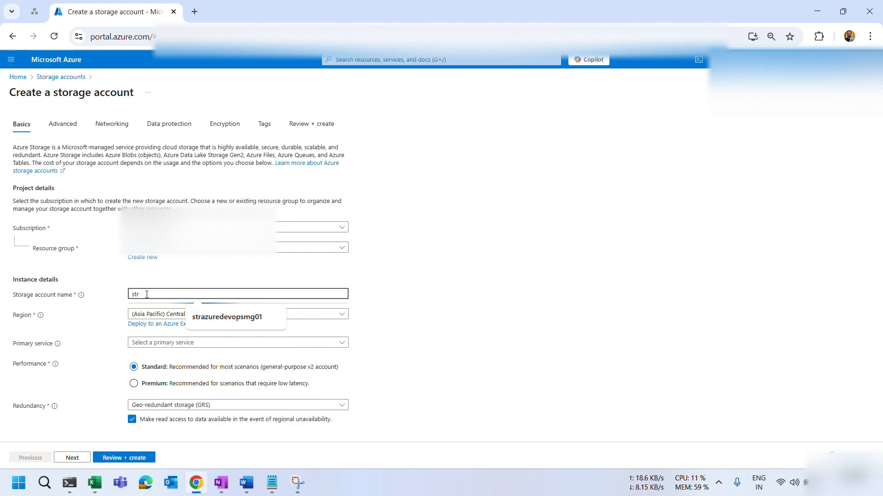
type("demost")
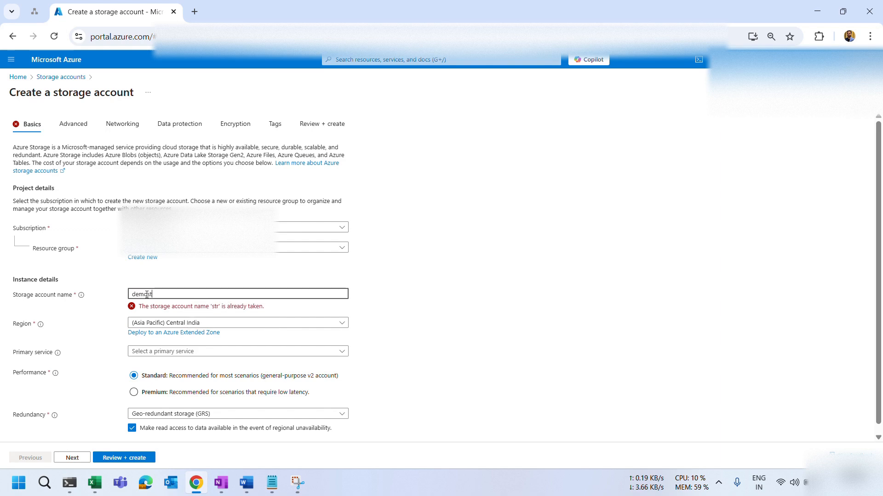
type("orag")
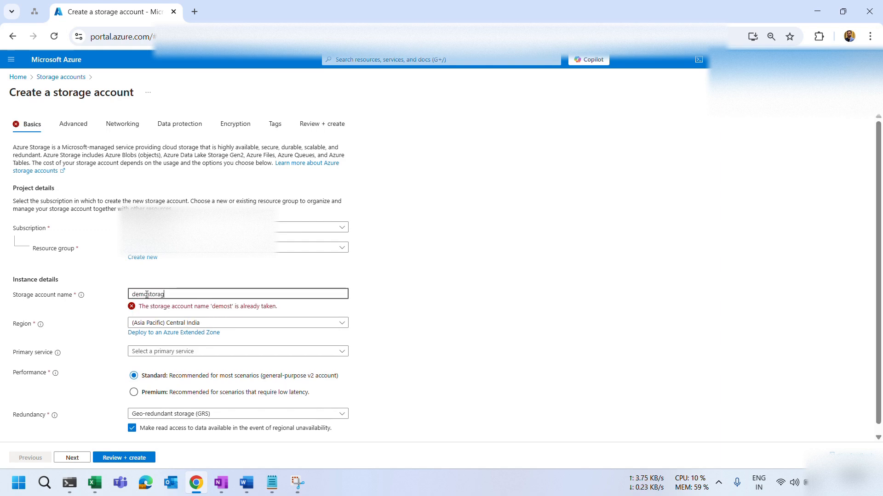
type("e0101")
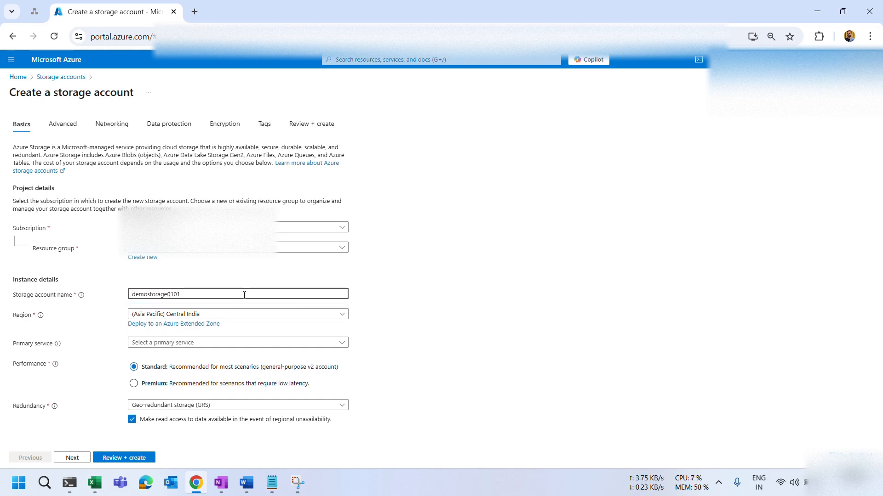
double_click(190, 294)
left_click(206, 282)
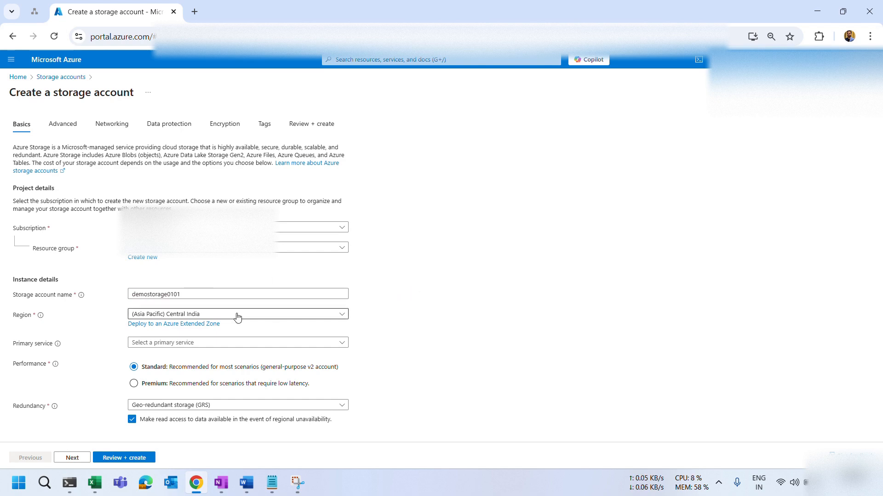
- Choose (Asia Pacific) Central India as the region and Azure Files as the primary service
left_click(185, 315)
left_click(457, 211)
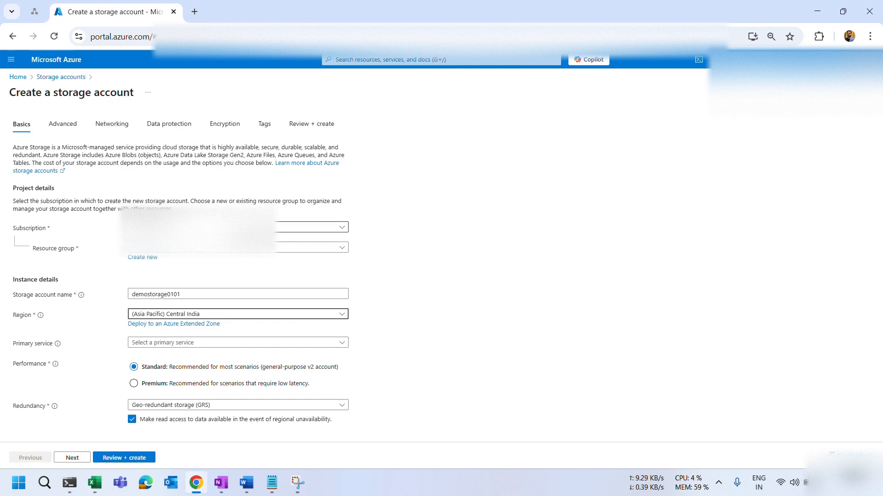
left_click(472, 276)
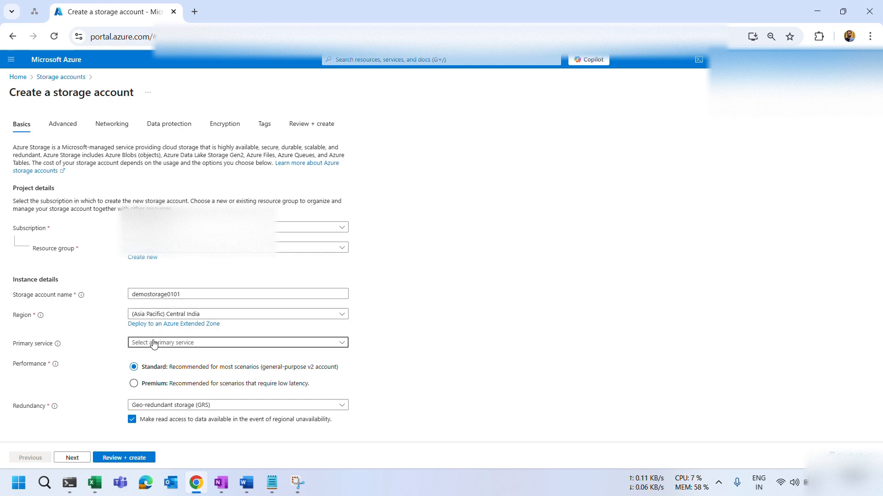
left_click(177, 343)
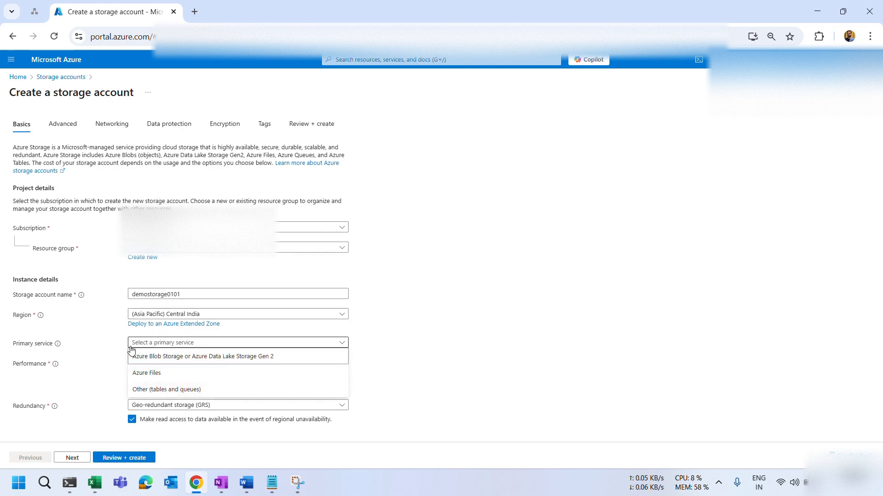
left_click(144, 374)
scroll(429, 347, "down", 1)
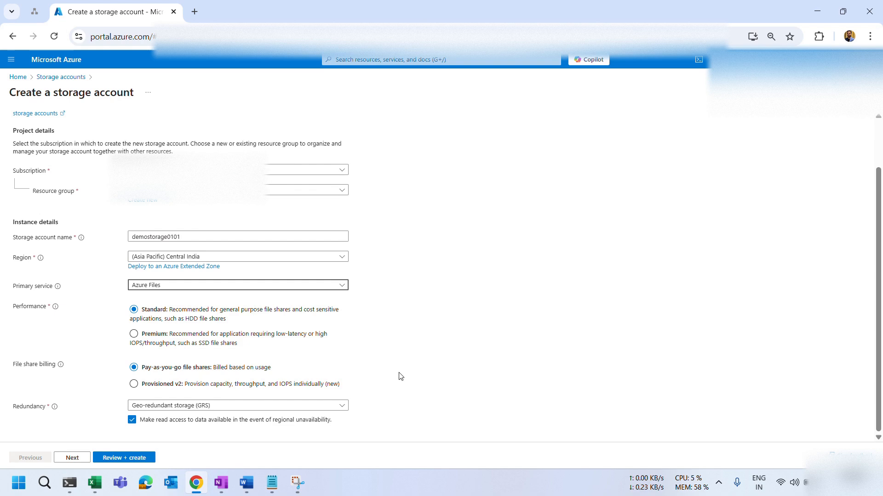
- Set the redundancy to Locally-redundant storage (LRS) and proceed to the advanced settings
left_click(233, 406)
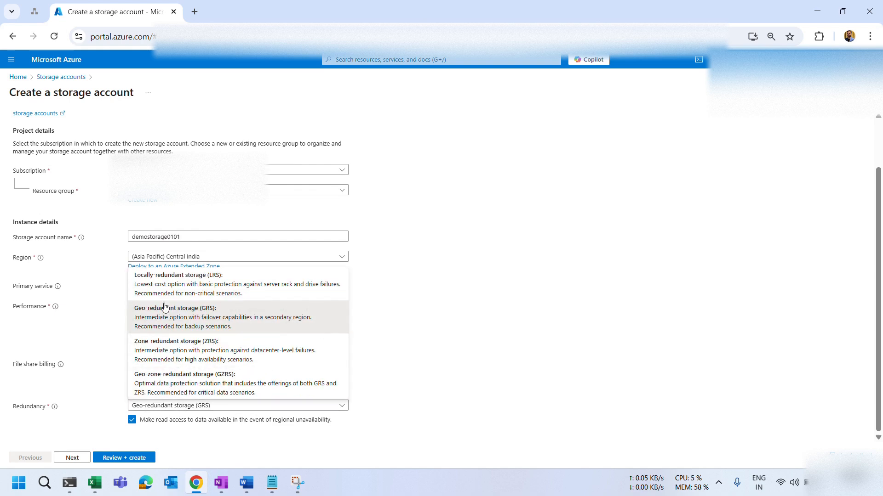
left_click(161, 222)
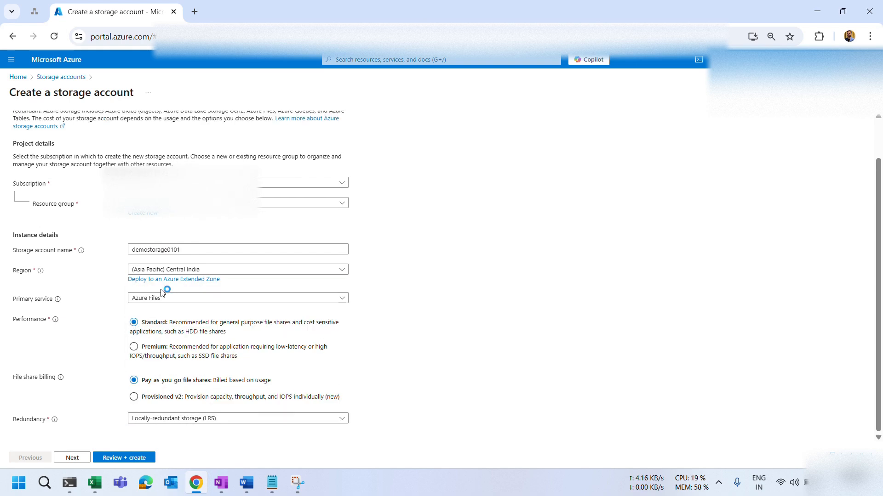
left_click(72, 459)
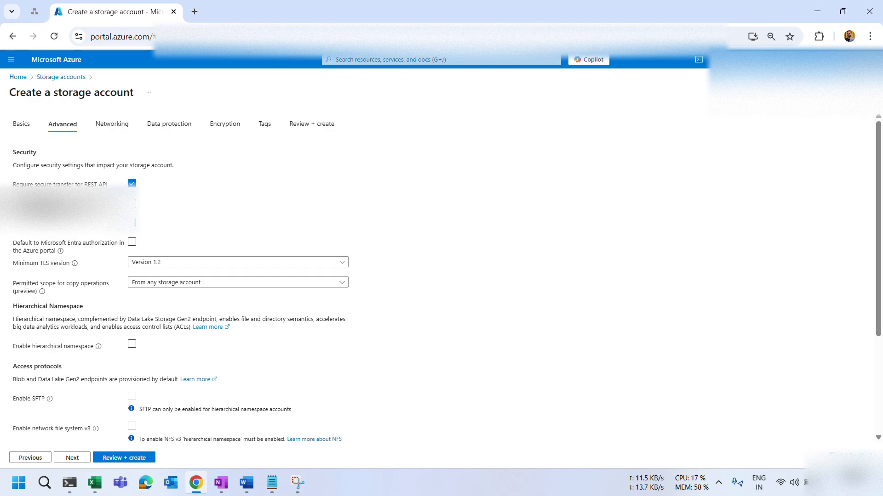
- Accept the default advanced, networking, data protection, encryption and tag settings, and create the storage account
scroll(125, 384, "down", 3)
scroll(104, 396, "up", 3)
left_click(69, 458)
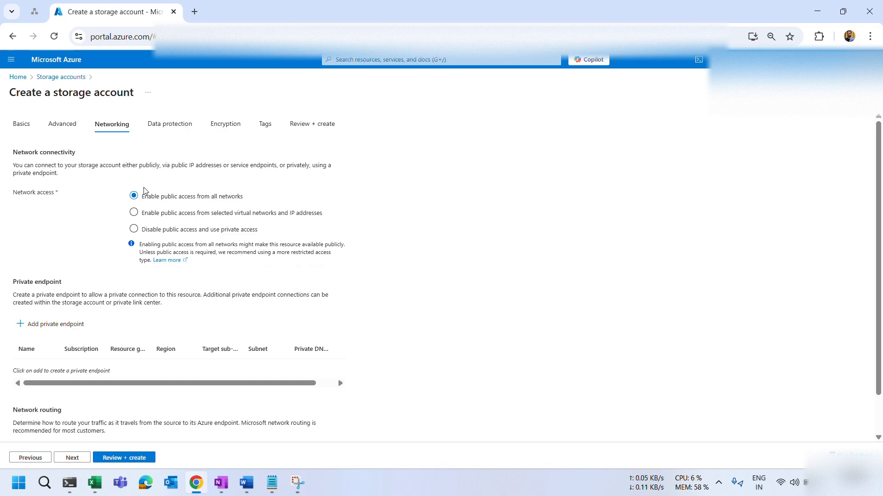
left_click(72, 459)
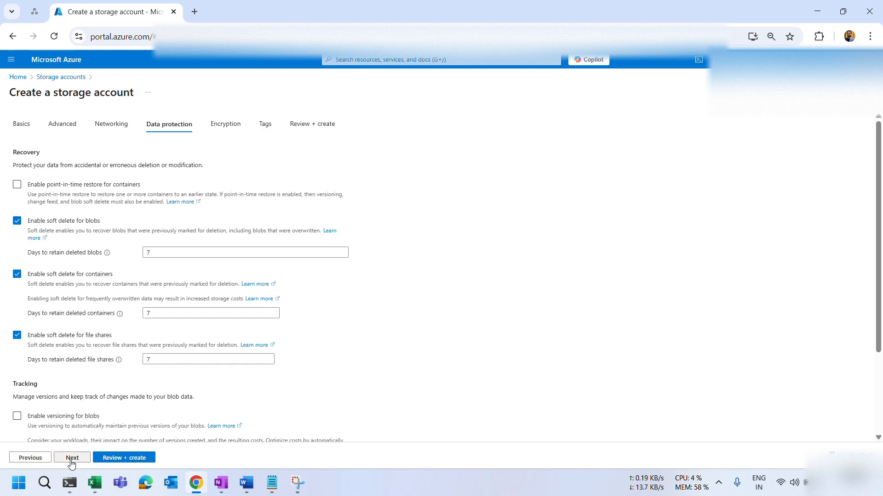
left_click(72, 458)
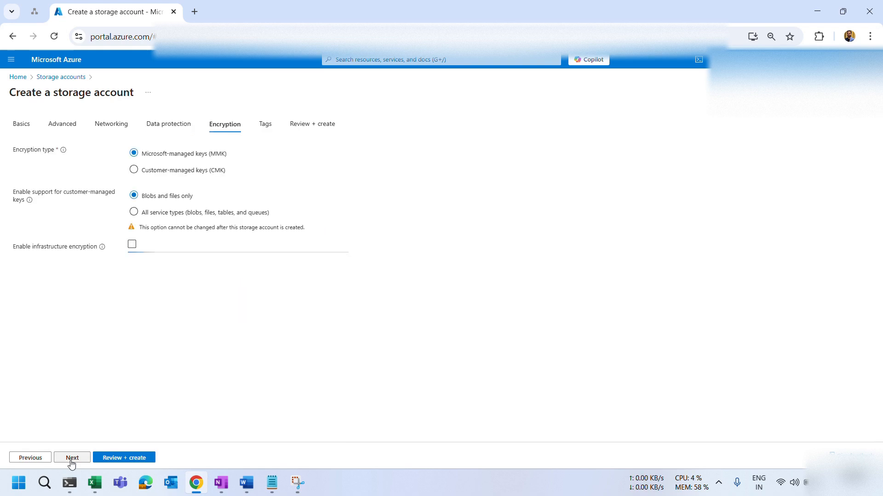
left_click(72, 459)
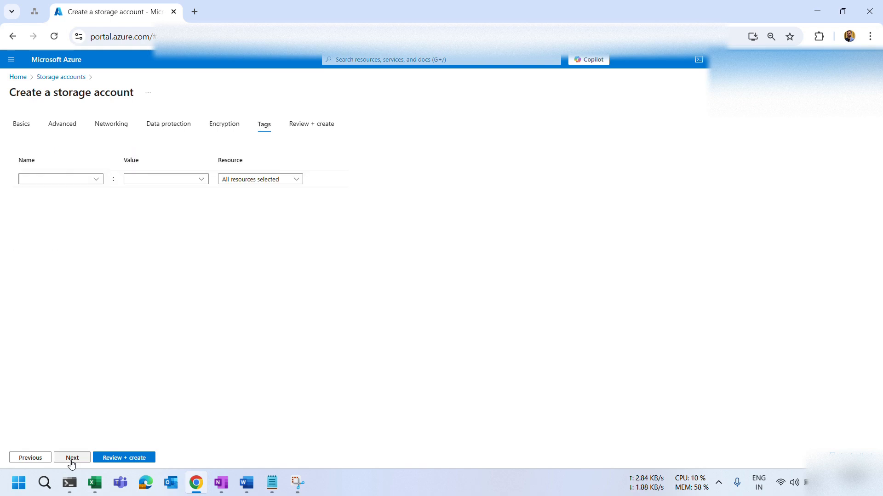
left_click(72, 458)
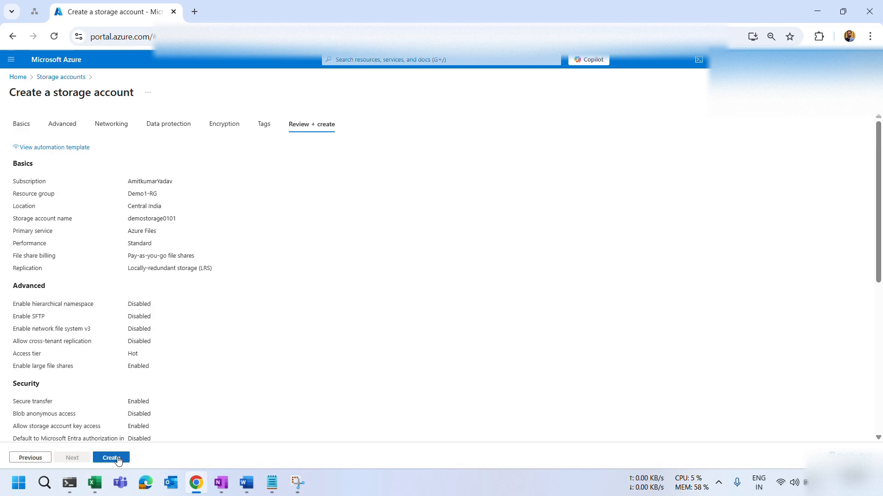
left_click(110, 457)
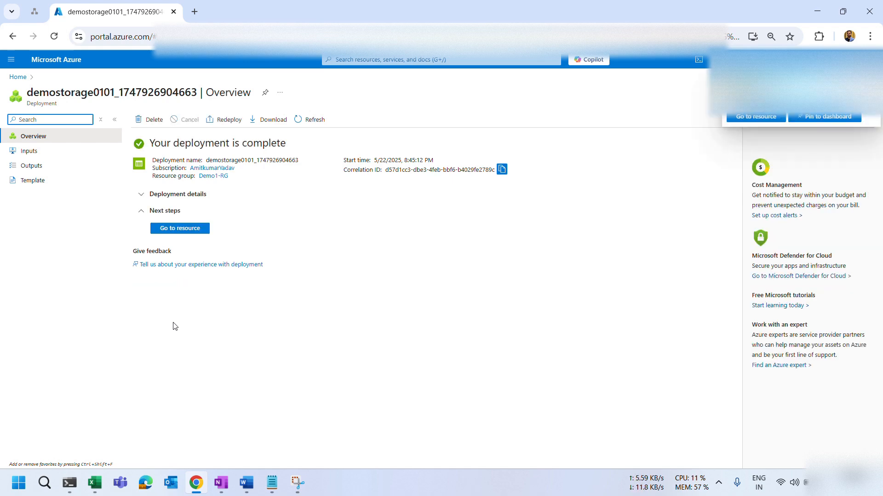
- Go to the deployed demostorage0101 resource and open its file shares
left_click(179, 228)
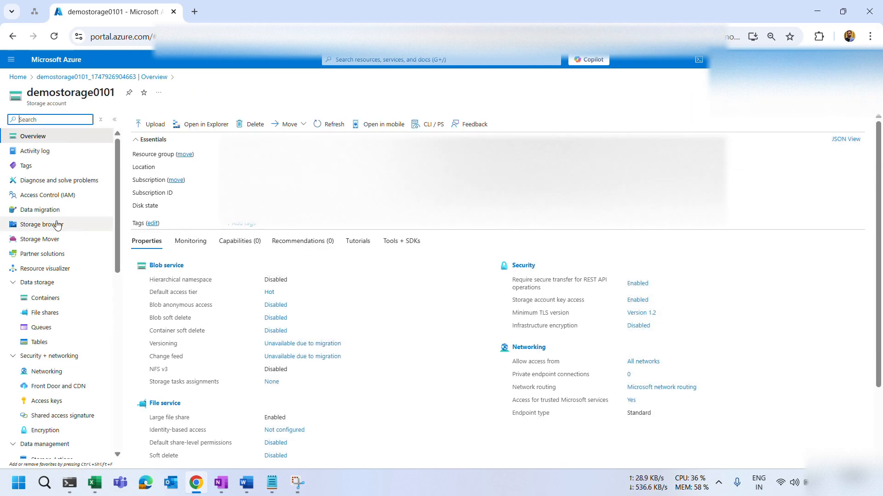
left_click(40, 327)
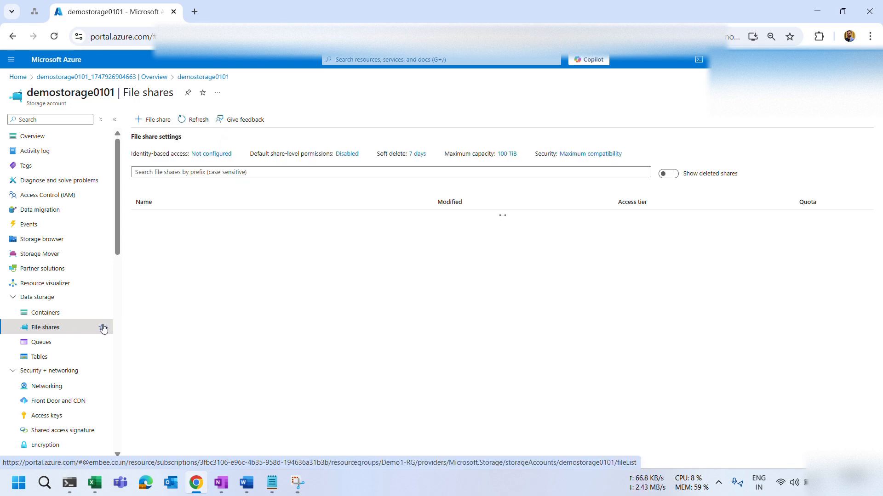
- Start a new file share named fileshare1 with the Transaction optimized tier and proceed to the backup settings
left_click(156, 120)
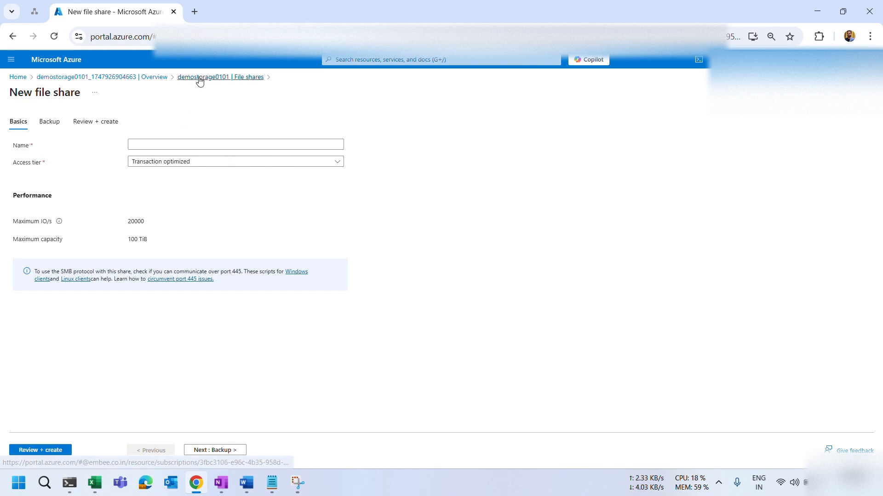
left_click(141, 146)
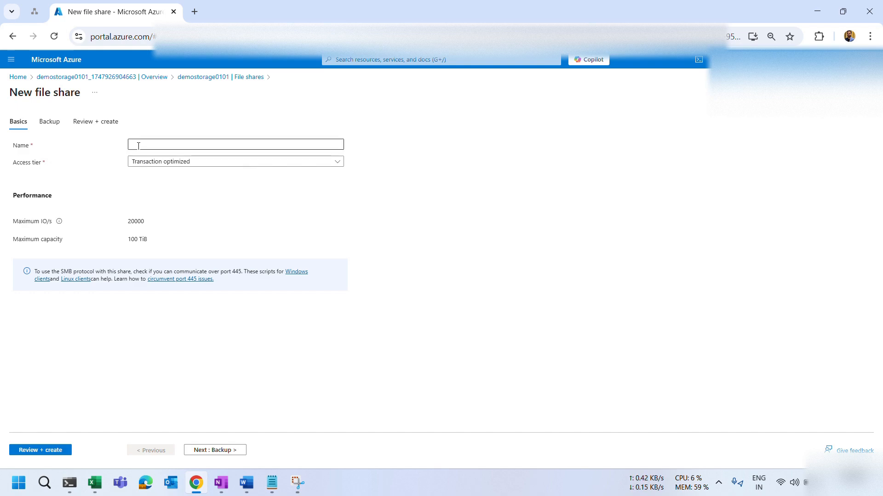
left_click(139, 145)
type("fi")
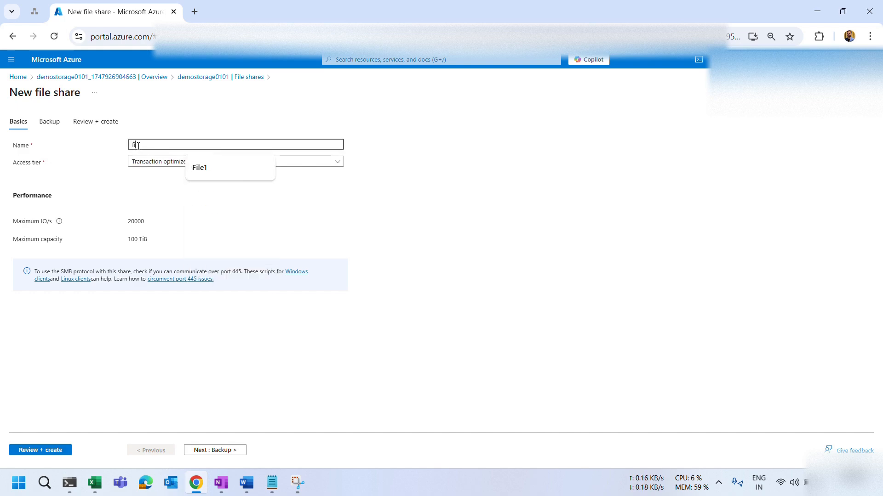
type("leshare1")
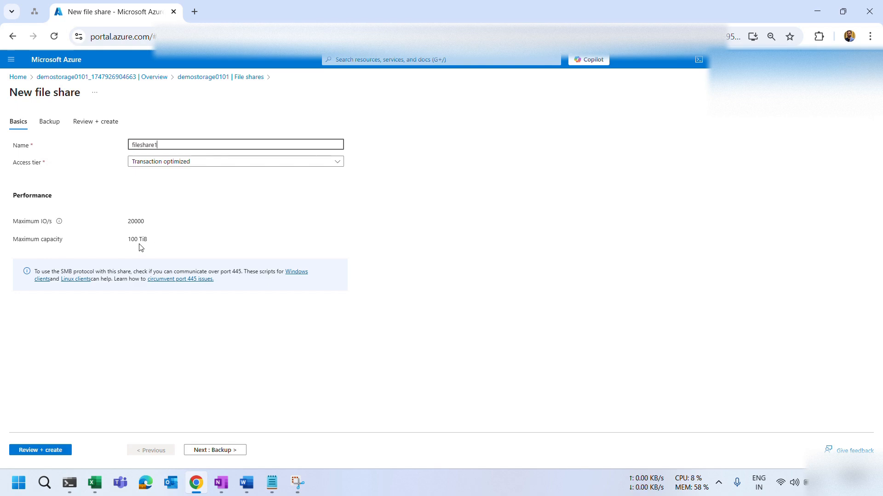
left_click(204, 450)
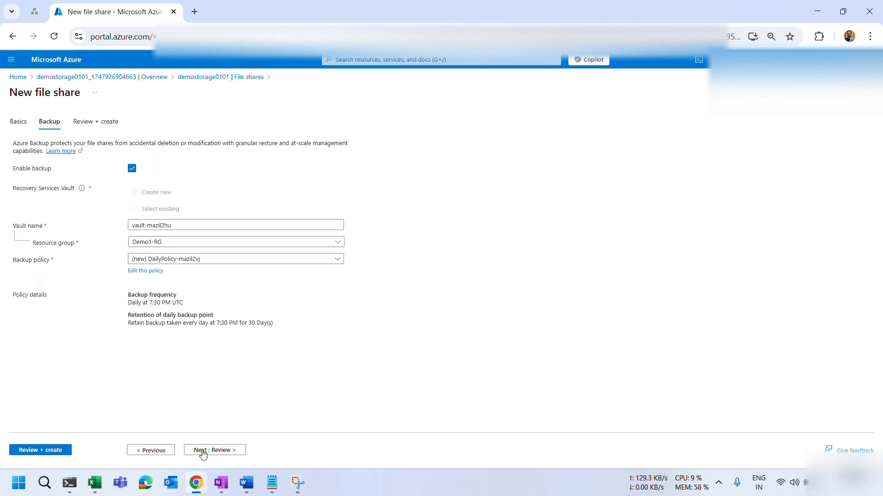
- Turn off backup for the new file share and create it
double_click(128, 171)
left_click(135, 171)
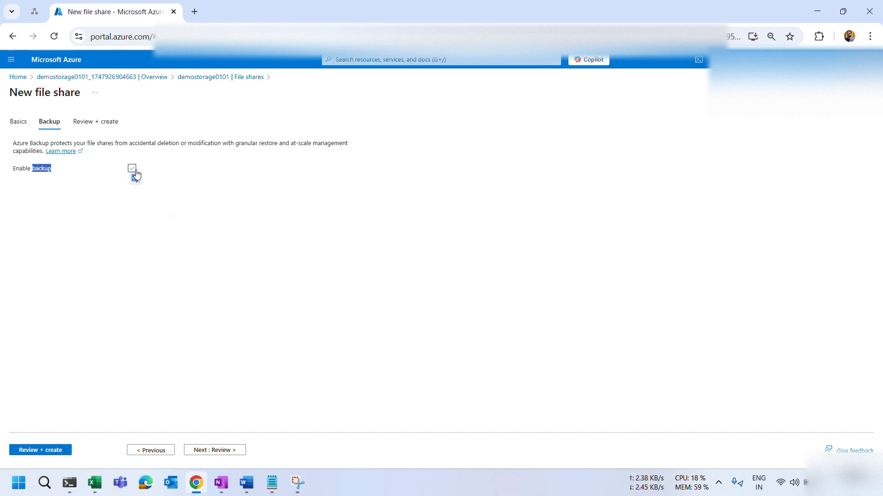
left_click(207, 451)
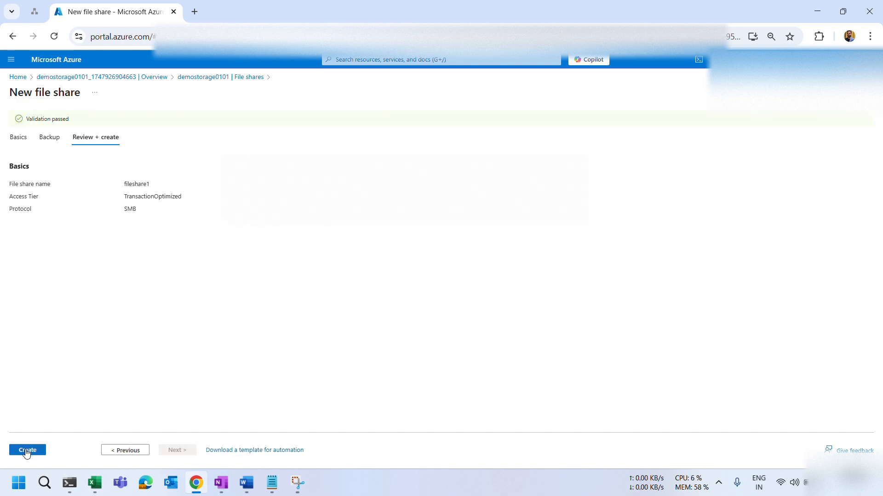
left_click(27, 452)
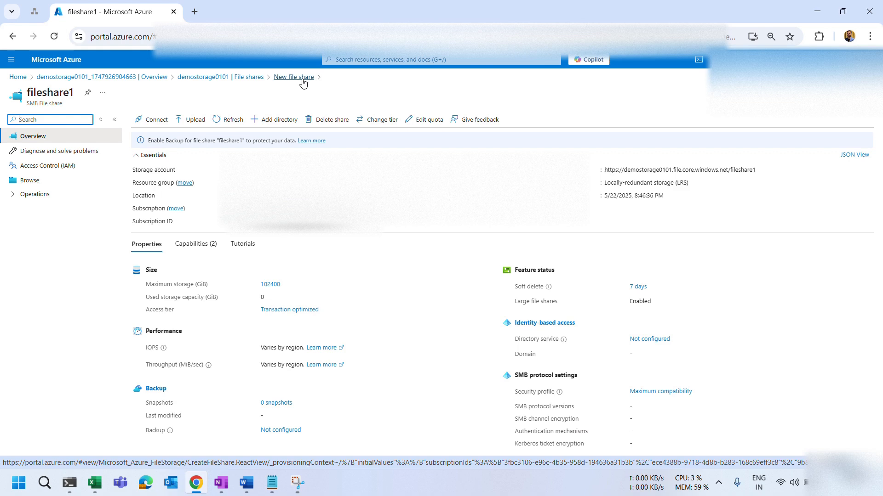
- Open the connection settings of fileshare1 and set the Windows drive letter to X
left_click(15, 195)
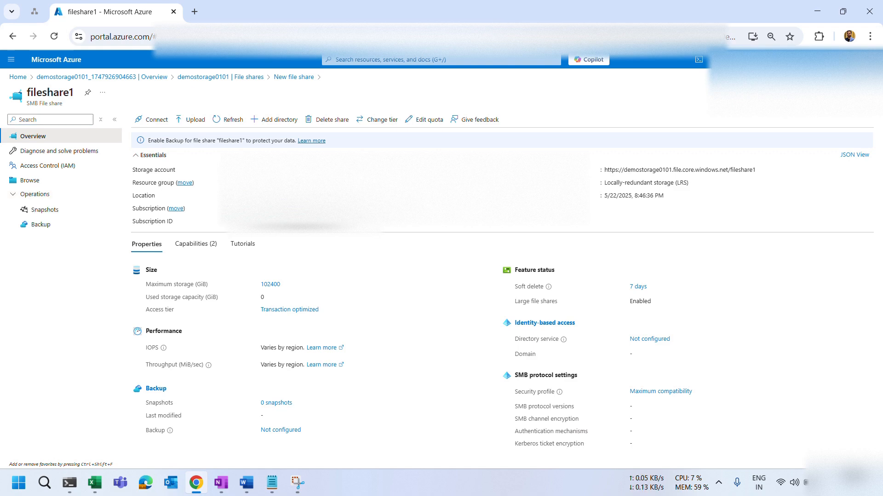
left_click(150, 120)
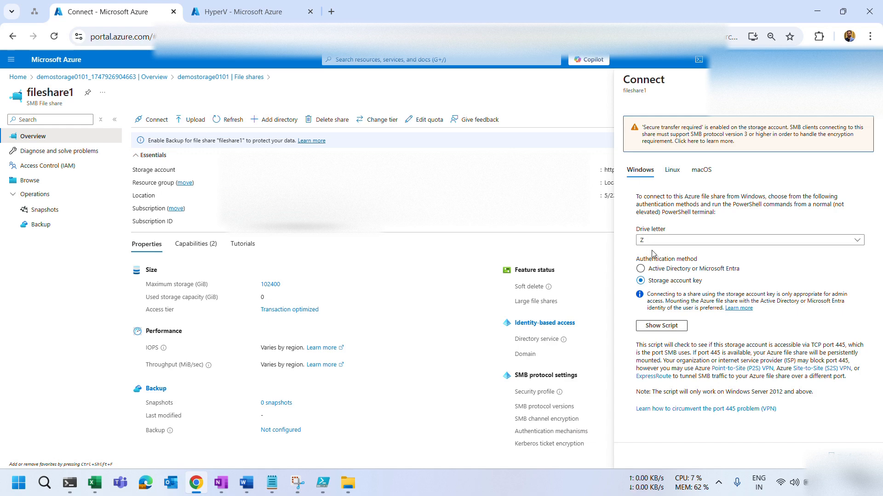
left_click(672, 240)
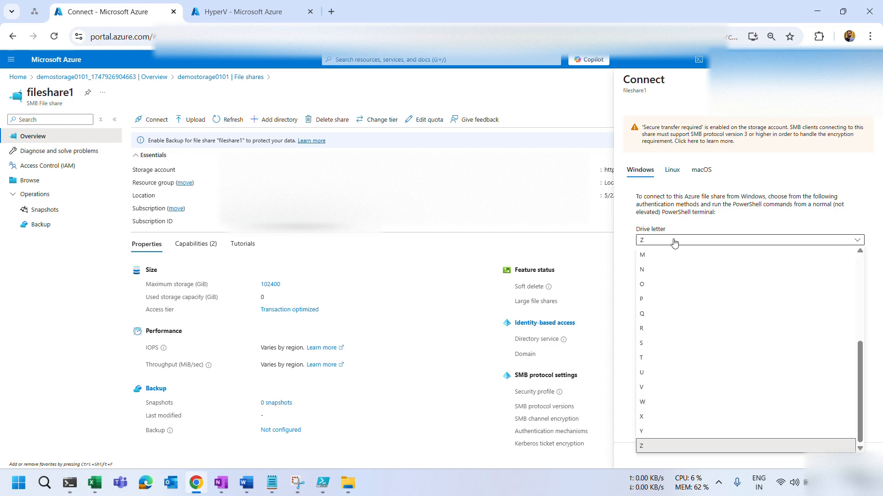
left_click(658, 422)
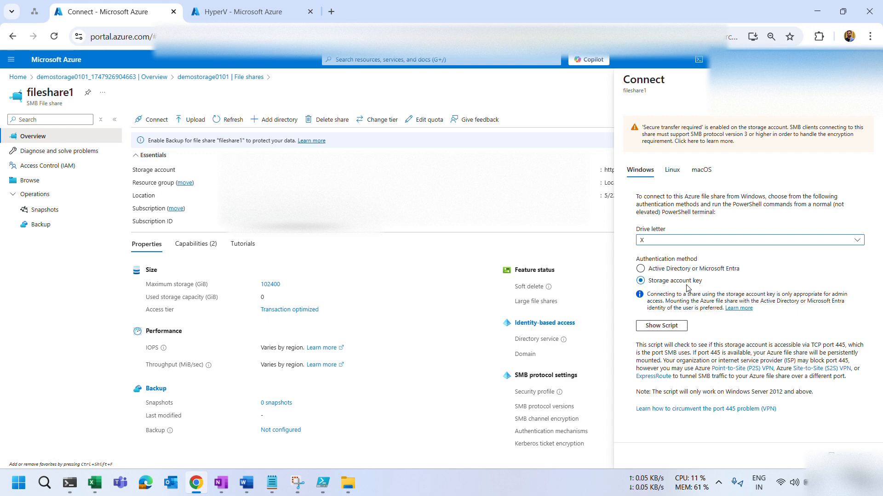
- Show the Windows connection script for drive X using storage account key authentication and copy it
left_click(655, 327)
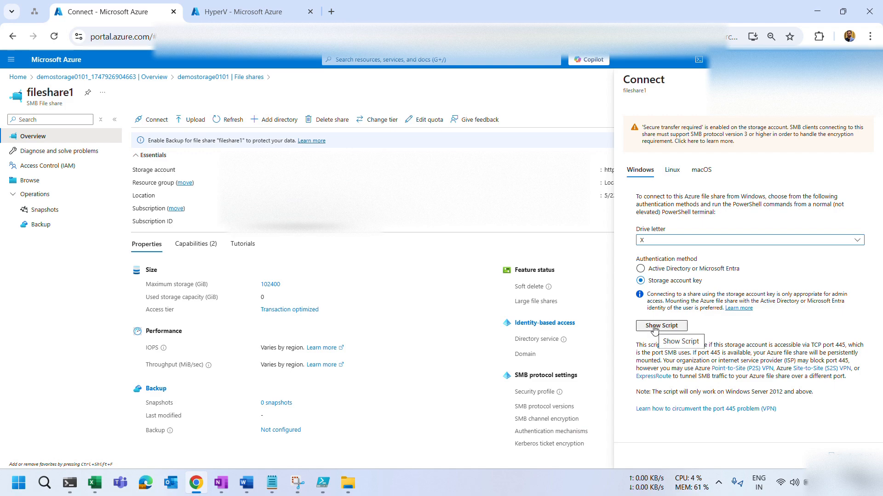
scroll(679, 338, "down", 3)
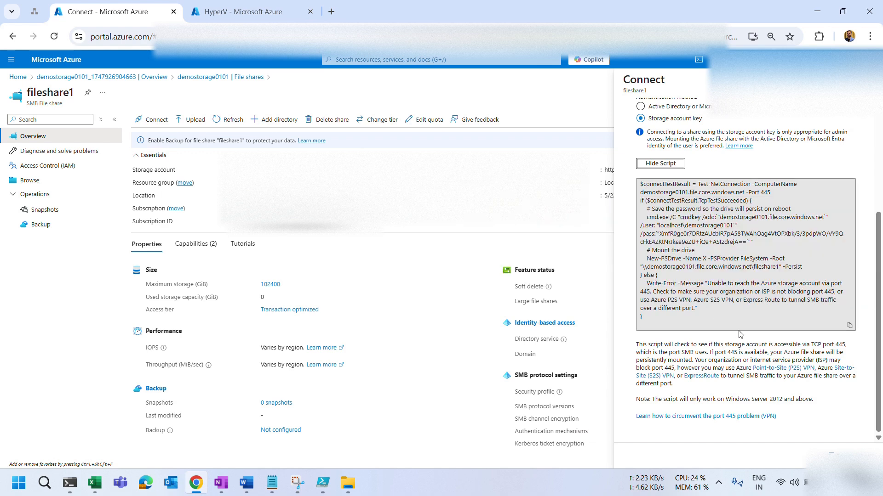
left_click(848, 327)
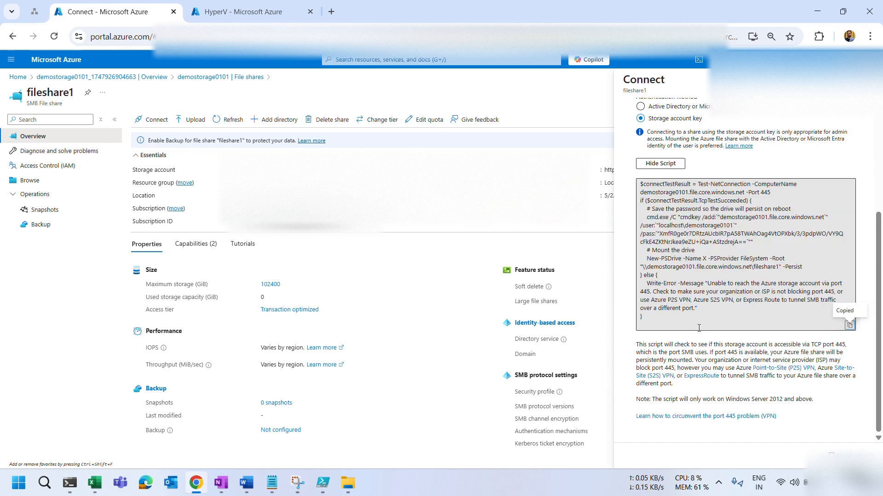
- Switch to Windows PowerShell ISE and replace the script contents with the copied connection script containing the storage account key
left_click(320, 486)
key("ctrl+a")
key("ctrl+v")
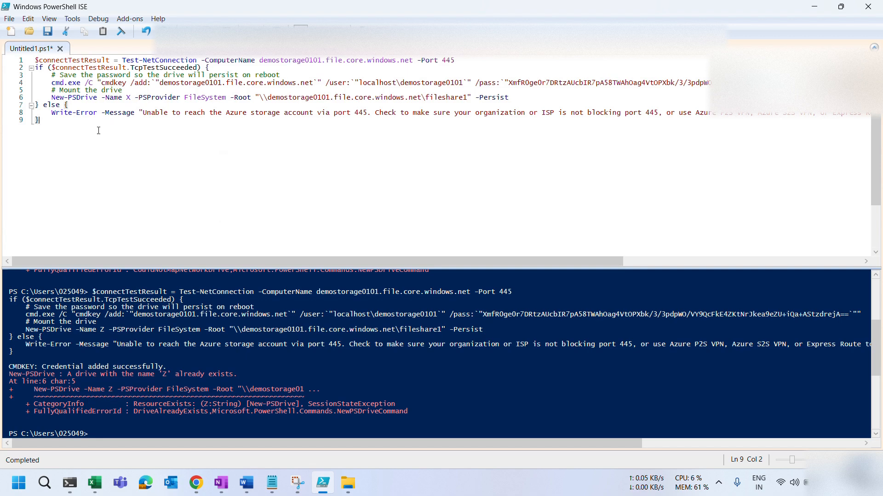
- Clear the PowerShell console output with the clear command
left_click(200, 421)
type("clear")
key("Return")
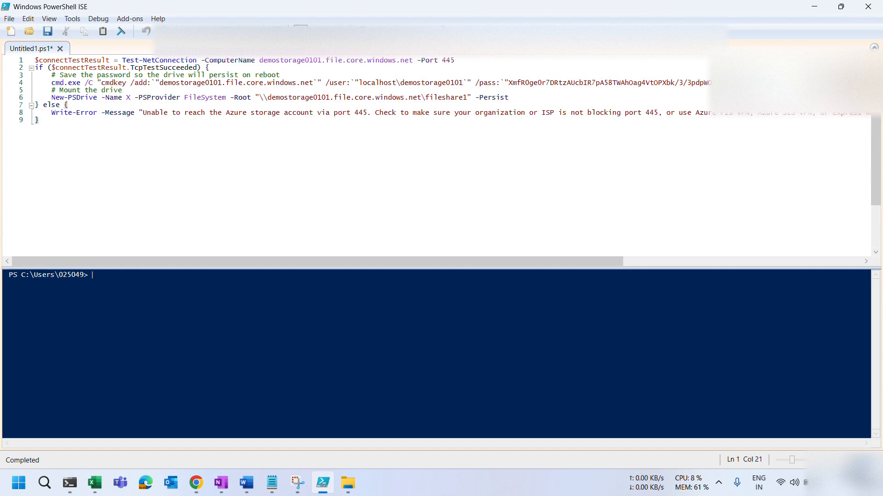
- Run the connection script to mount fileshare1 as drive X, and enlarge the console pane for a screen snip
key("super+shift+s")
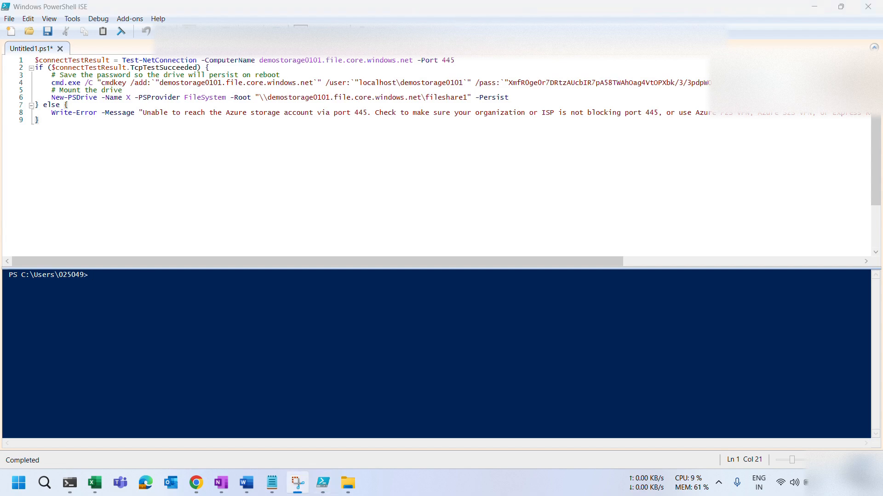
key("F5")
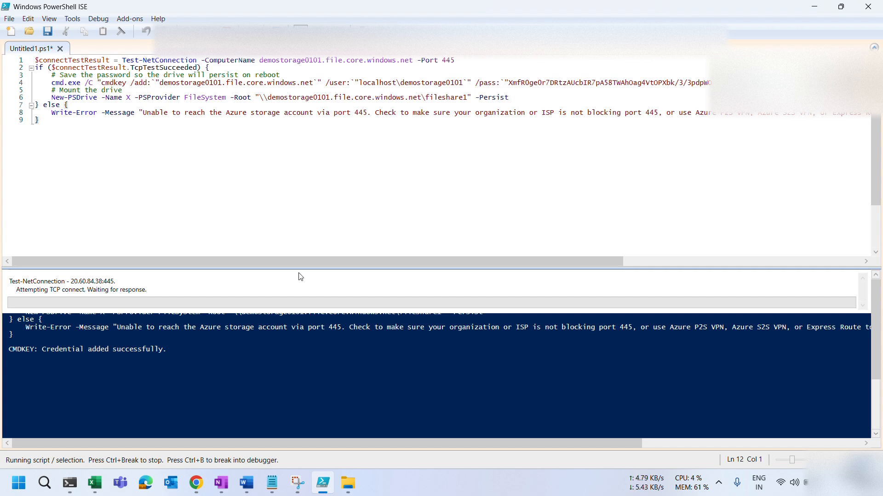
left_click_drag(357, 269, 345, 148)
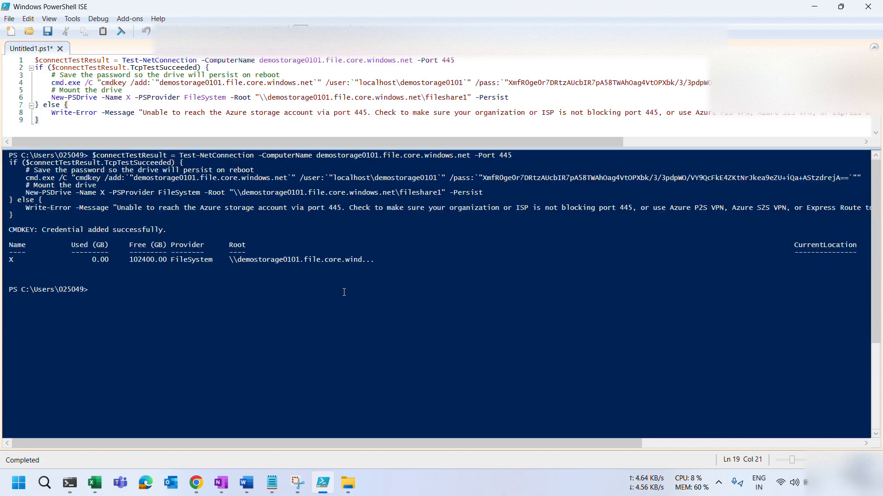
key("super+shift+s")
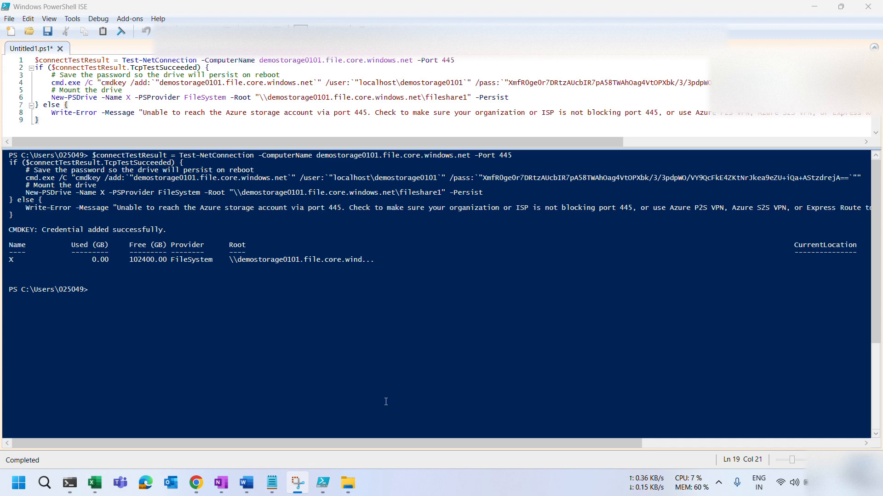
- Switch to File Explorer and open the mapped fileshare1 network drive
left_click(351, 486)
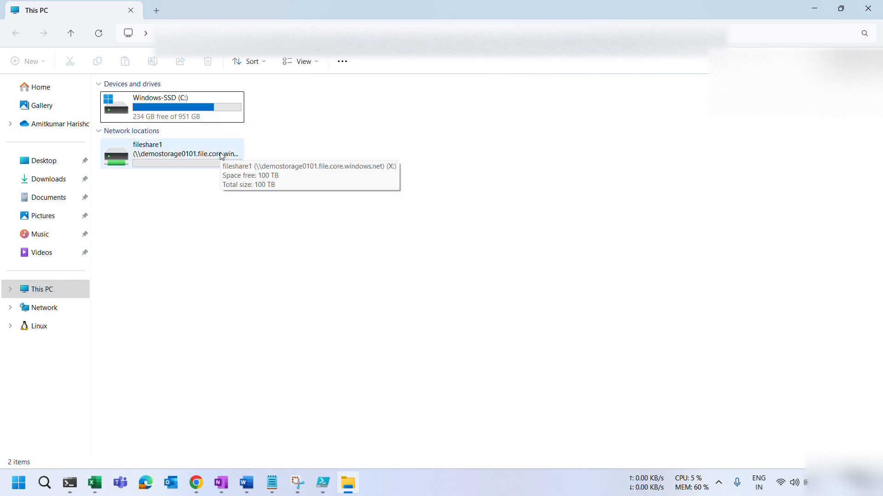
left_click(463, 21)
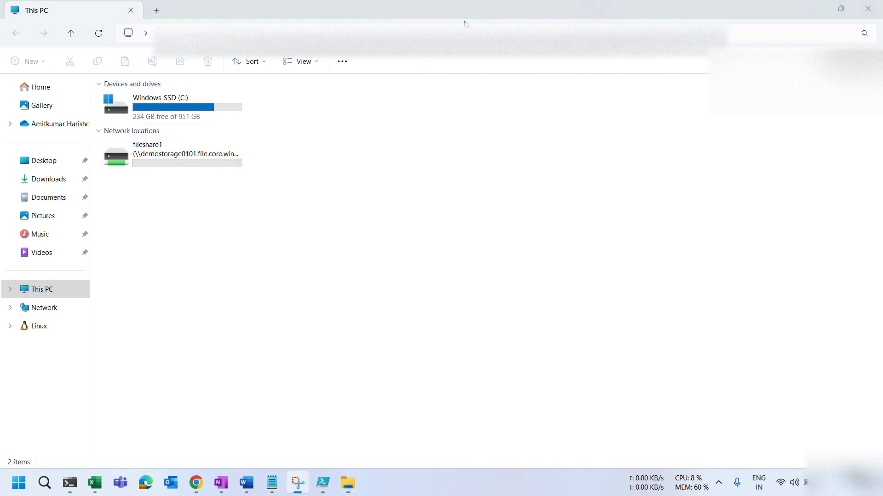
double_click(193, 158)
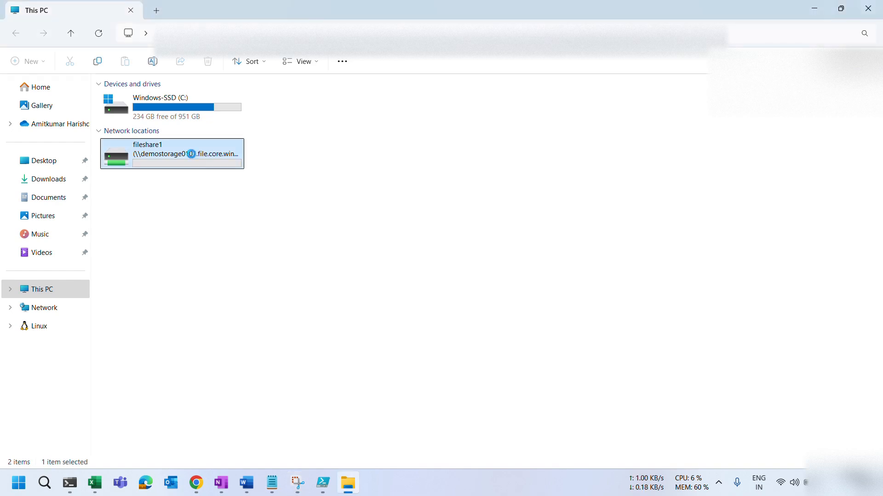
- Create a folder named Folder1 in the fileshare1 drive
right_click(192, 142)
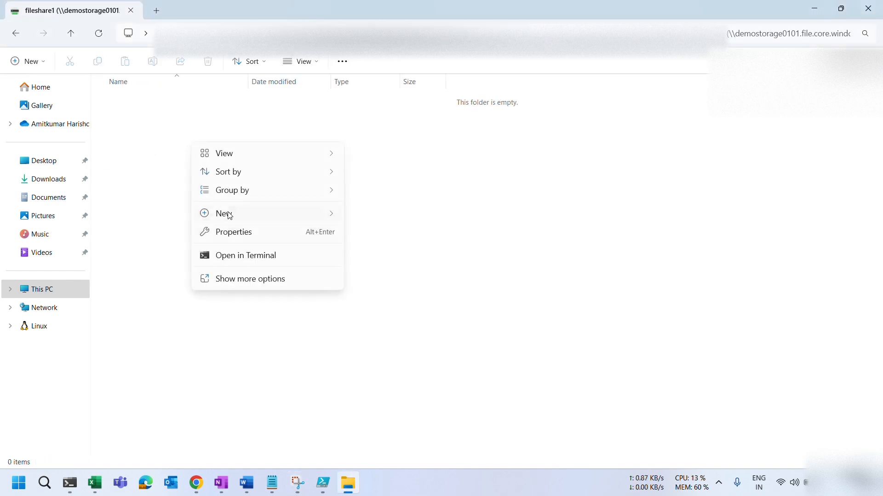
mouse_move(223, 215)
left_click(372, 216)
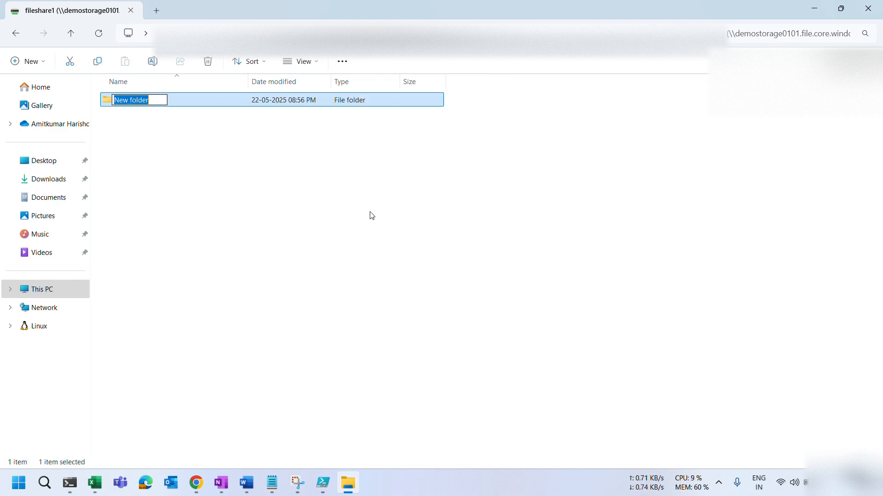
key("BackSpace")
type("File")
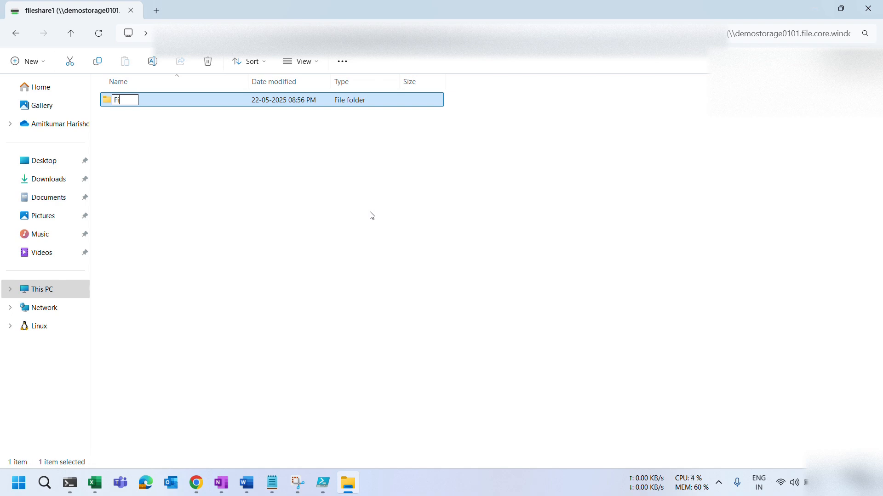
key("BackSpace")
key("BackSpace")
key("BackSpace")
type("older1")
left_click(463, 16)
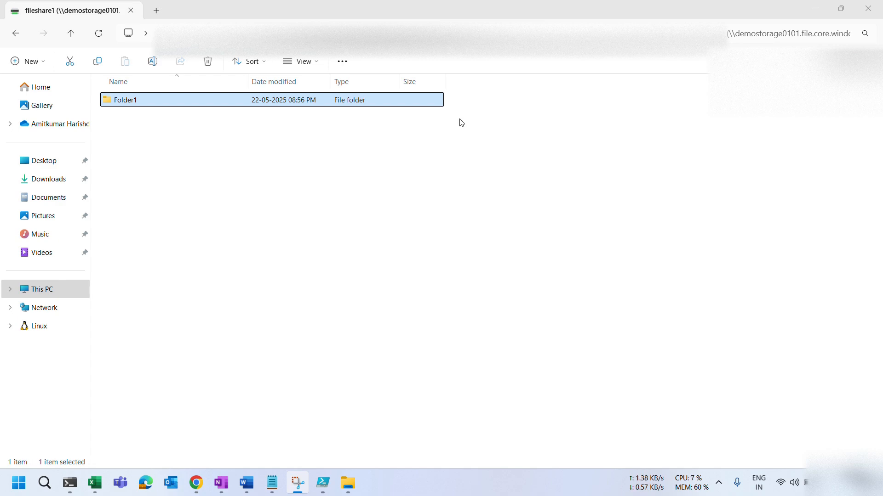
- Create a second folder named Folder2 in the fileshare1 drive
right_click(120, 131)
mouse_move(194, 219)
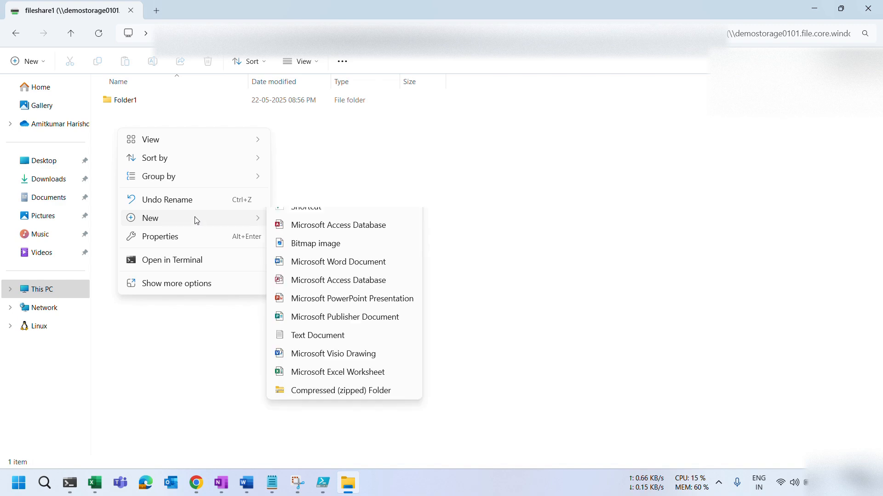
left_click(293, 222)
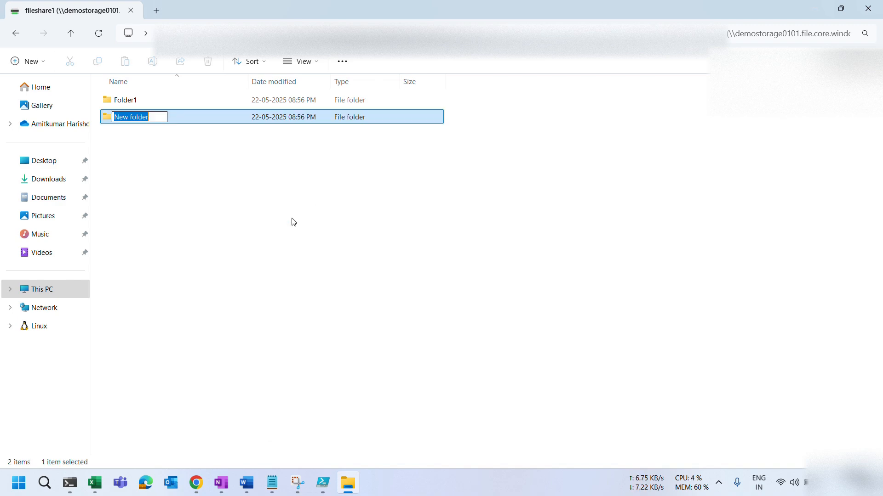
type("Fo")
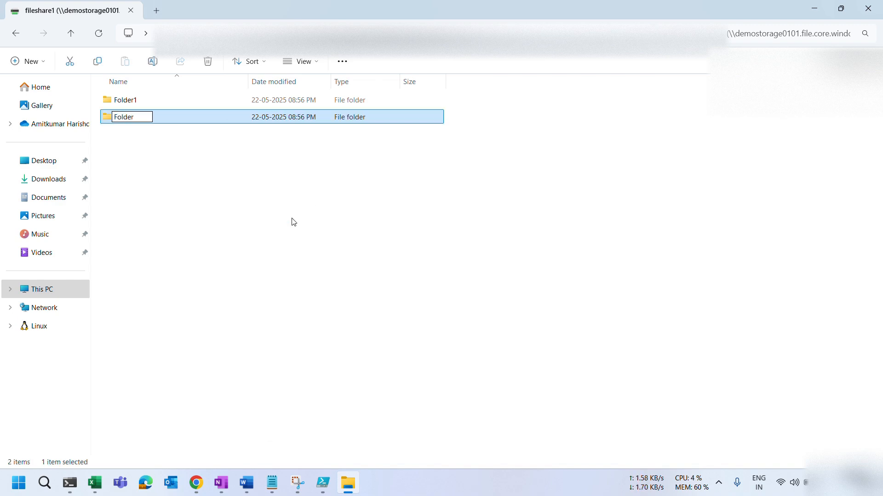
type("2")
key("Return")
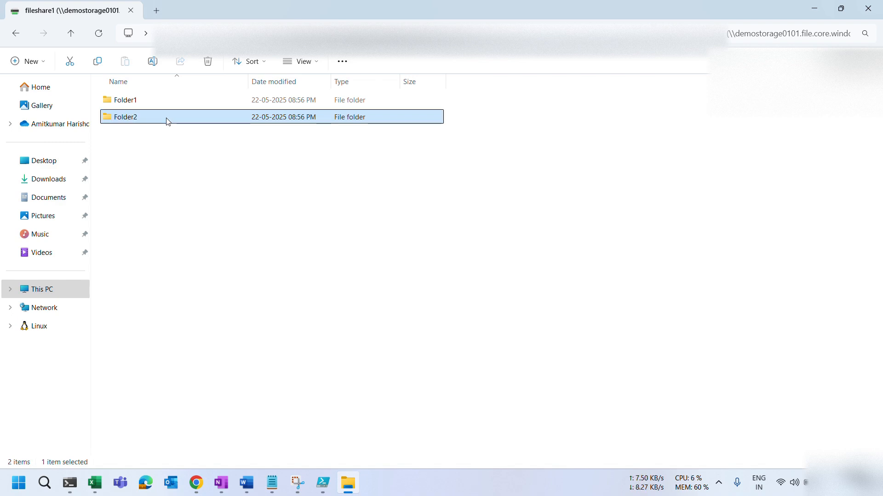
- Create a new text document in Folder1, keeping its default name
double_click(139, 104)
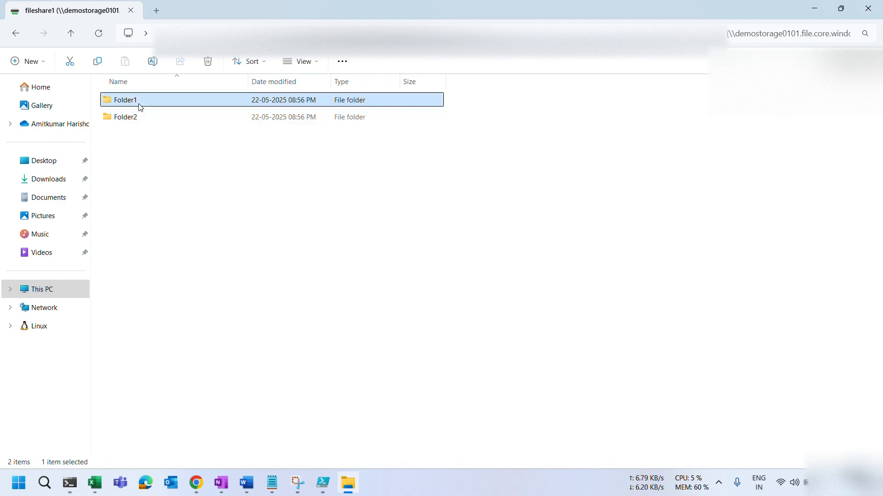
right_click(156, 161)
mouse_move(221, 248)
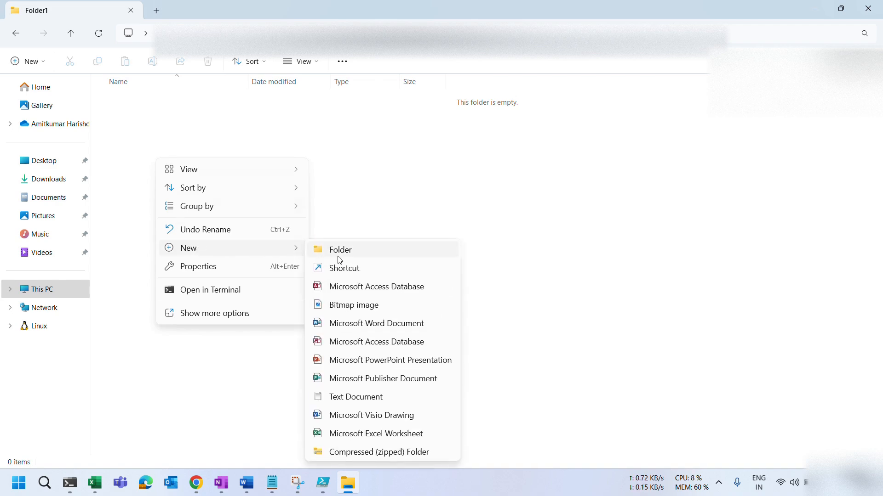
left_click(353, 399)
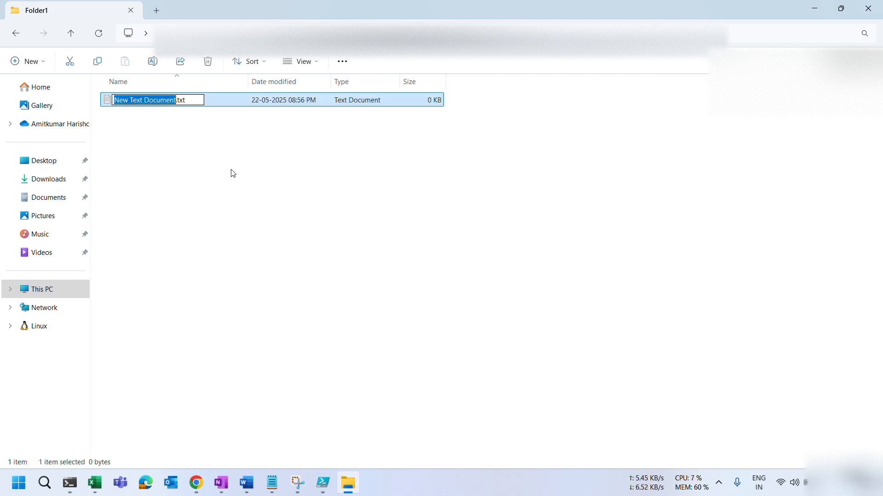
left_click(221, 107)
left_click(461, 23)
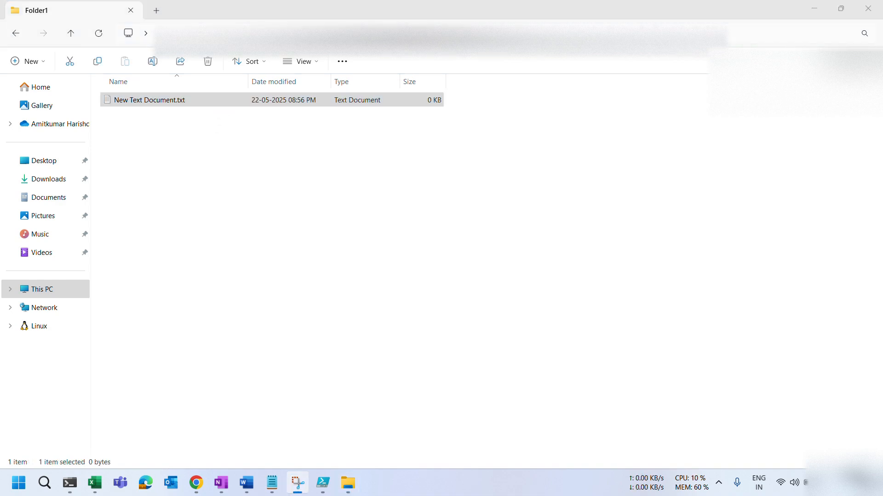
- Go back from Folder1 through the share's root to This PC, and reopen the fileshare1 drive to view its folders
left_click(16, 33)
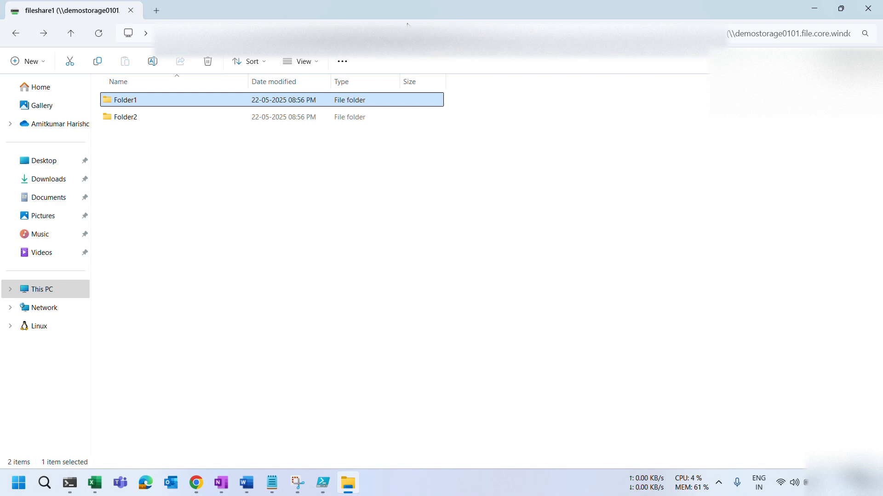
left_click(384, 20)
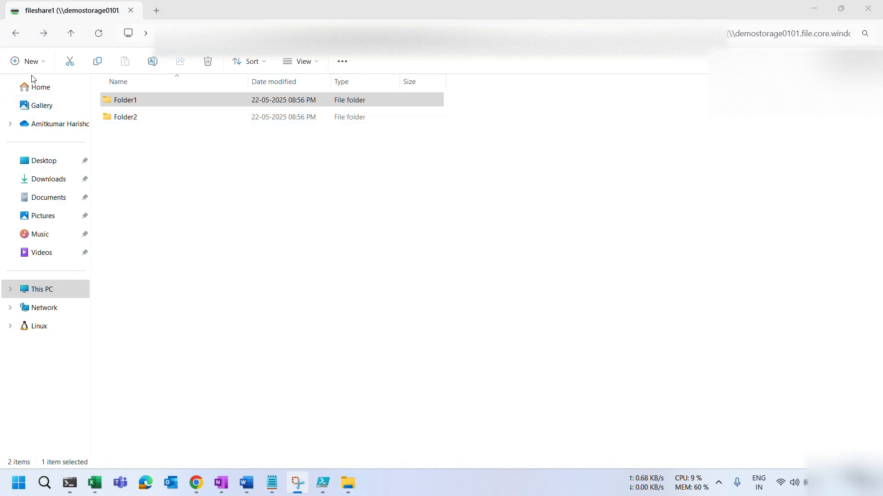
left_click(15, 34)
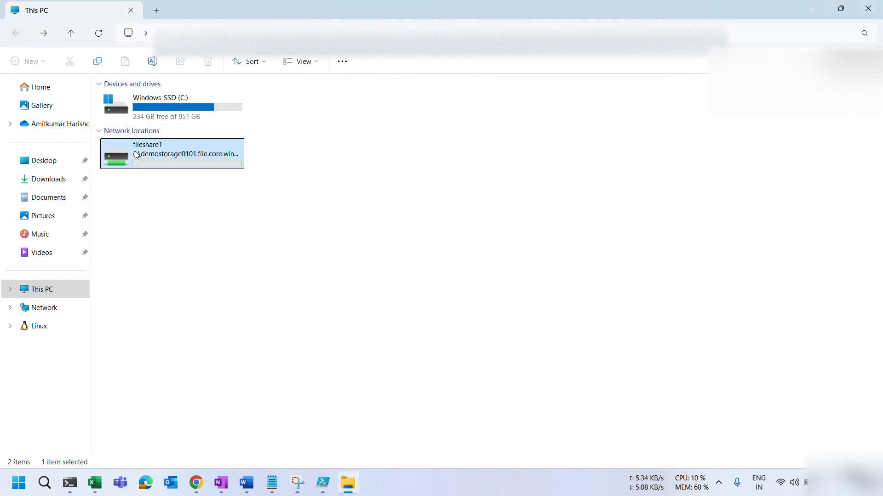
double_click(162, 163)
left_click(140, 121)
right_click(147, 161)
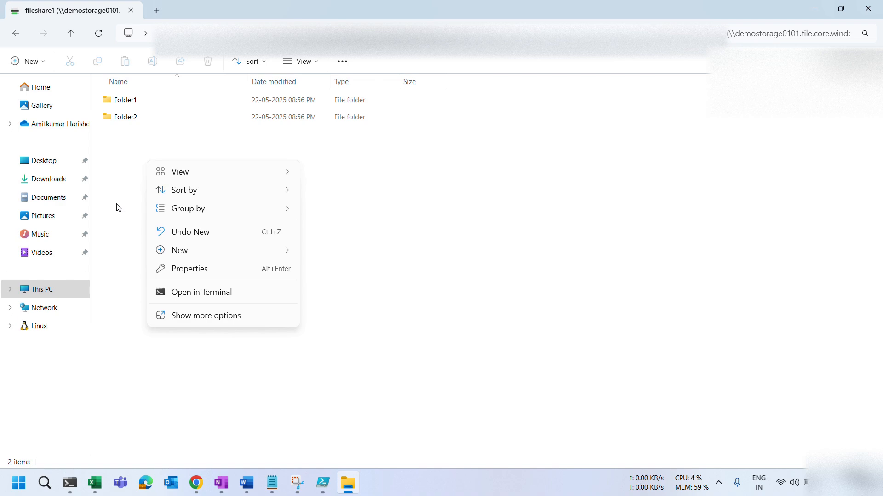
left_click(275, 125)
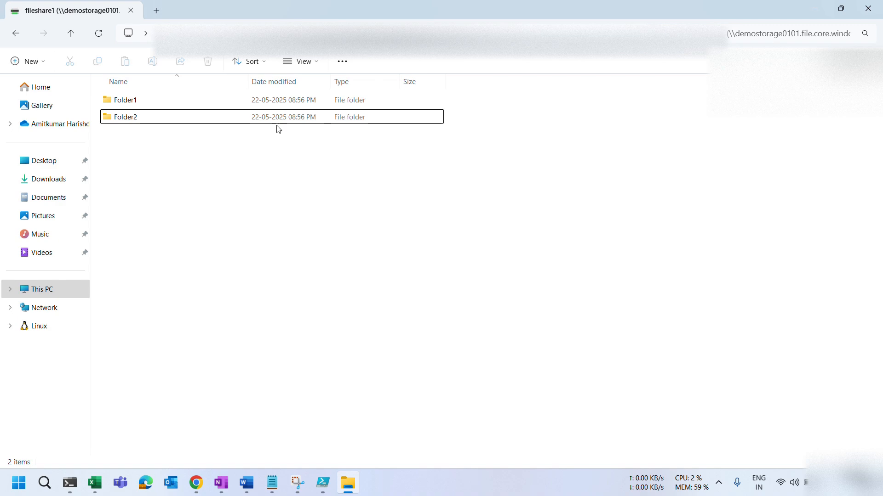
left_click(459, 19)
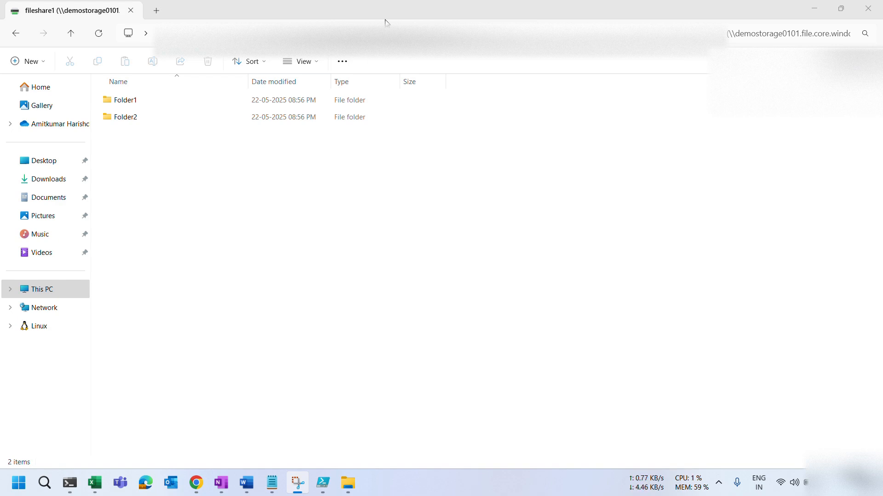
- Return to This PC and disconnect the fileshare1 network drive
left_click(35, 291)
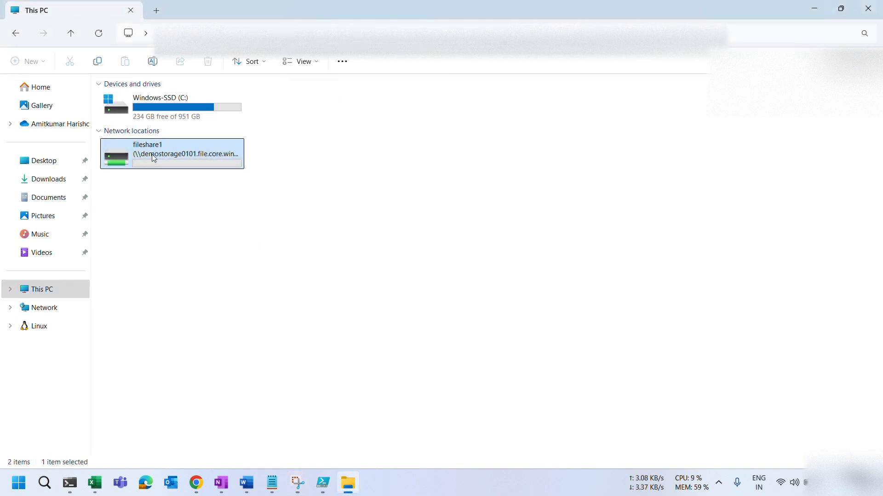
right_click(154, 158)
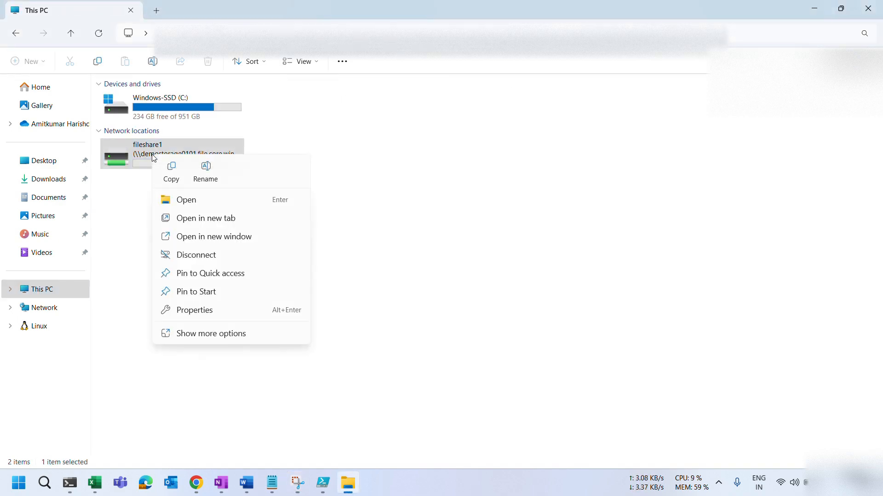
left_click(192, 255)
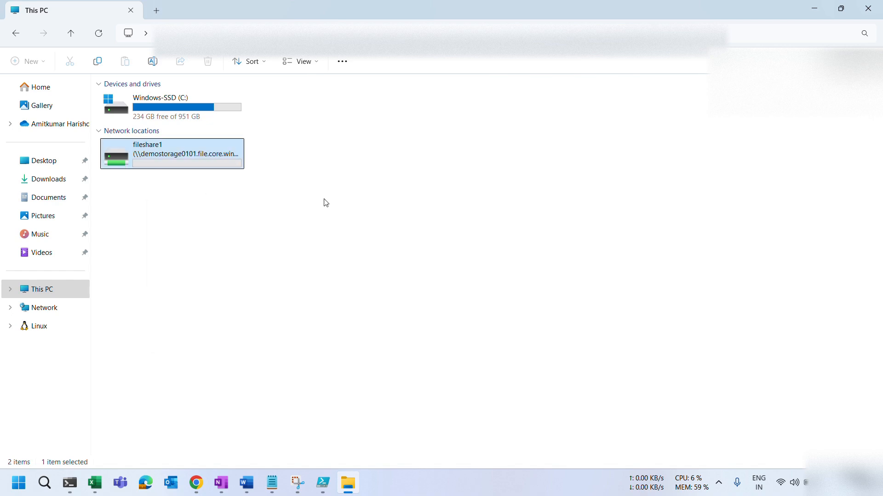
left_click(380, 22)
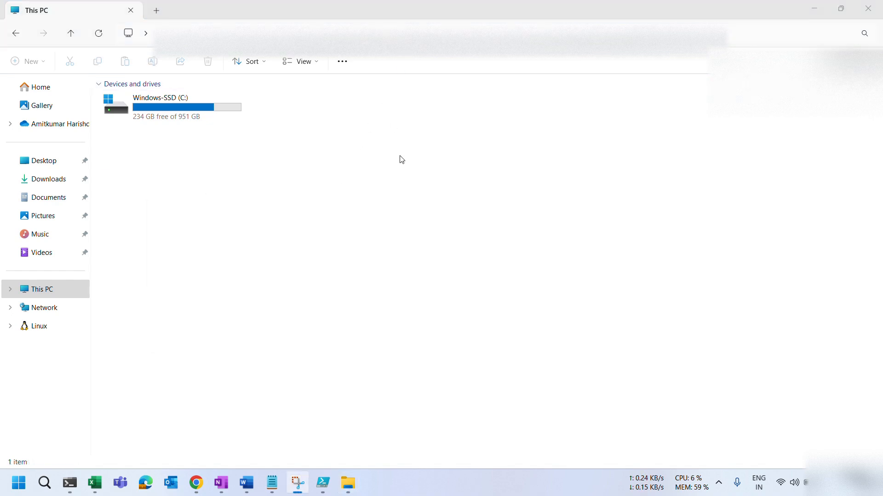